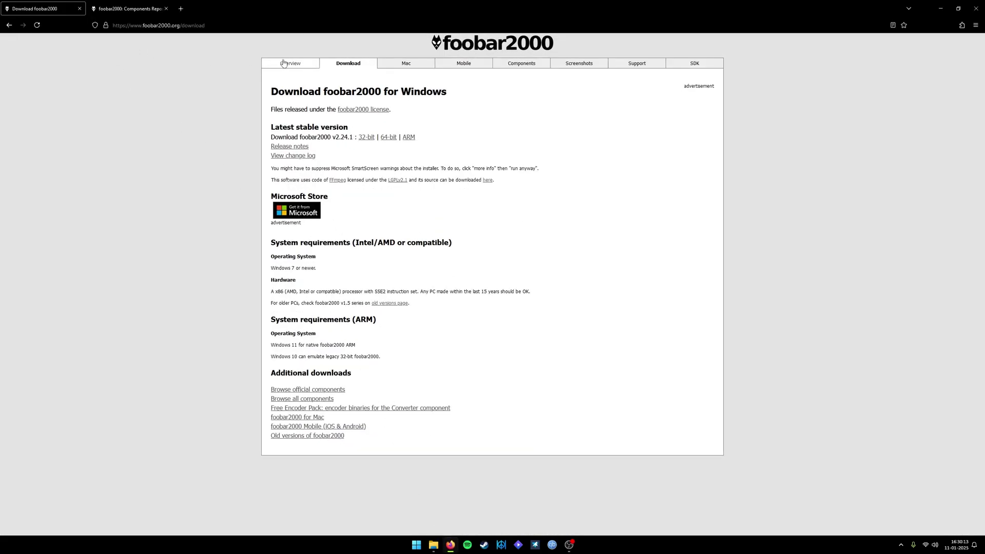
# - View the foobar2000 website's overview page and return to its Windows download page
pyautogui.click(284, 63)
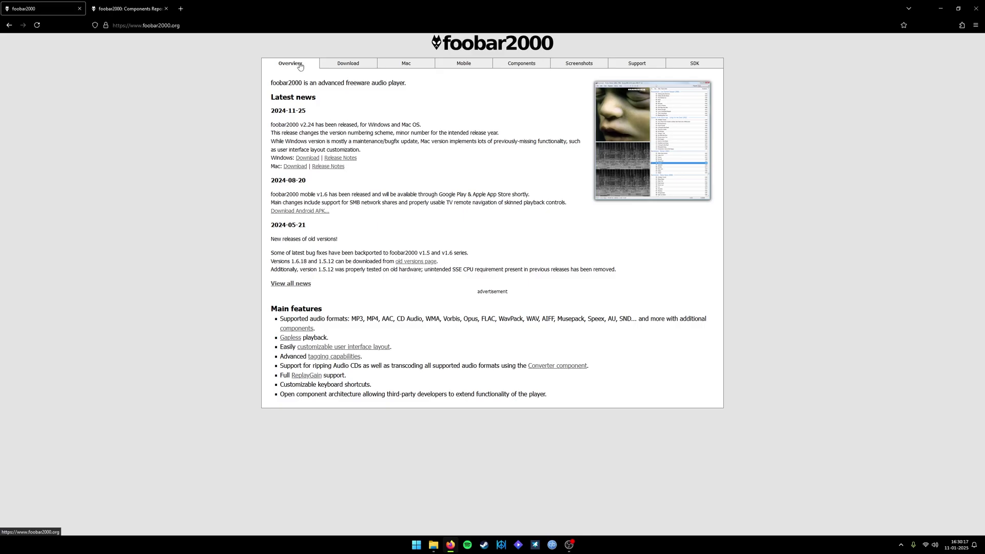
pyautogui.click(152, 25)
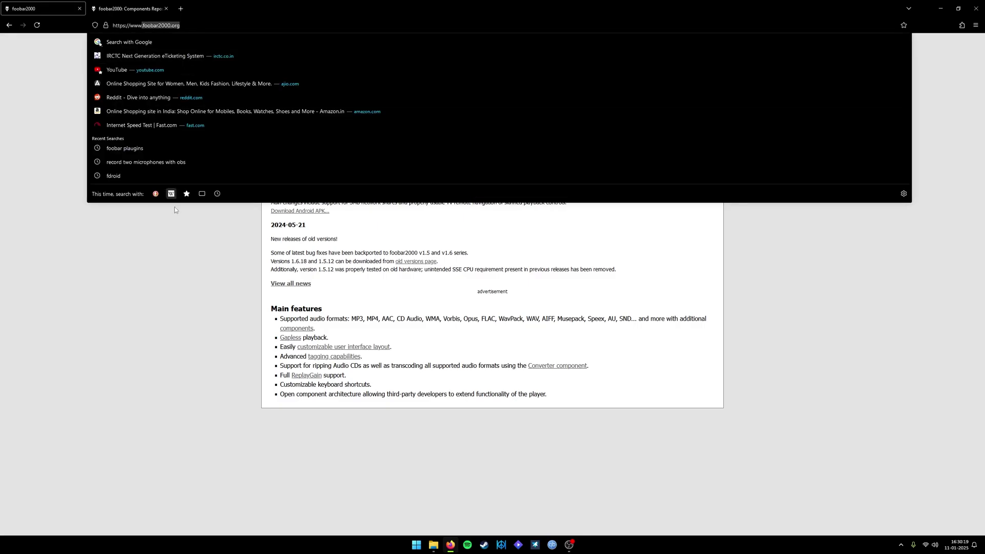
pyautogui.click(239, 209)
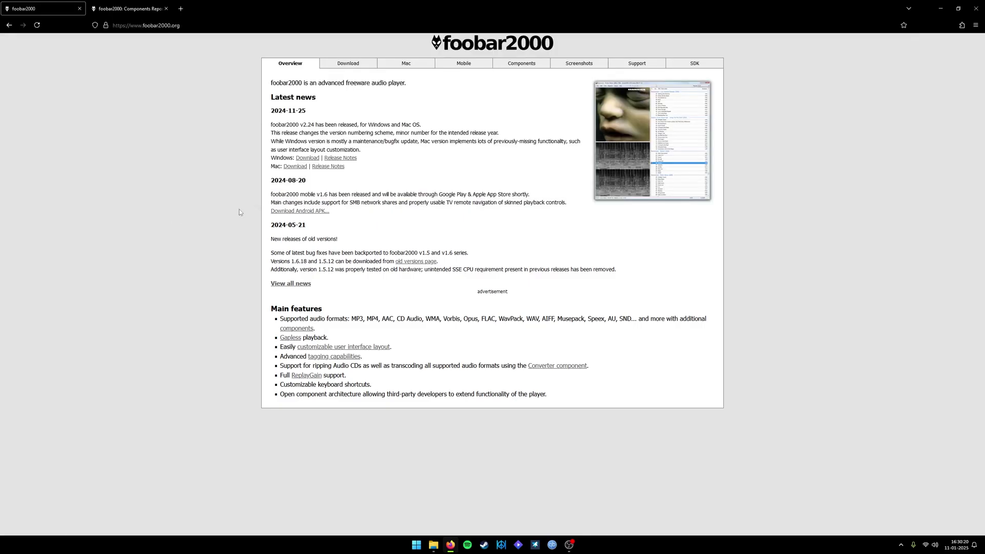
pyautogui.click(344, 68)
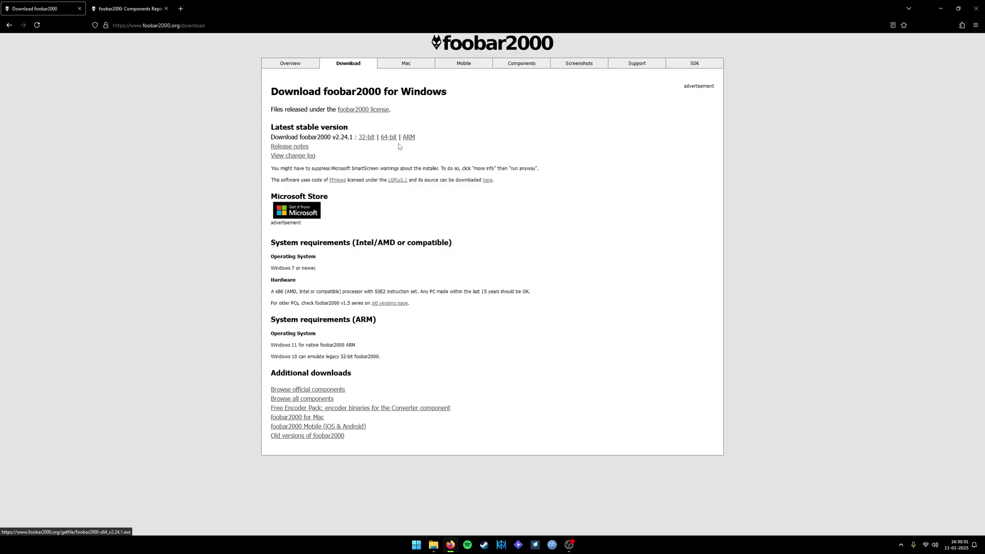
# - Run the foobar2000 v2.24.1 (x64) installer from the desktop, accepting the license agreement and choosing Standard installation
pyautogui.click(455, 548)
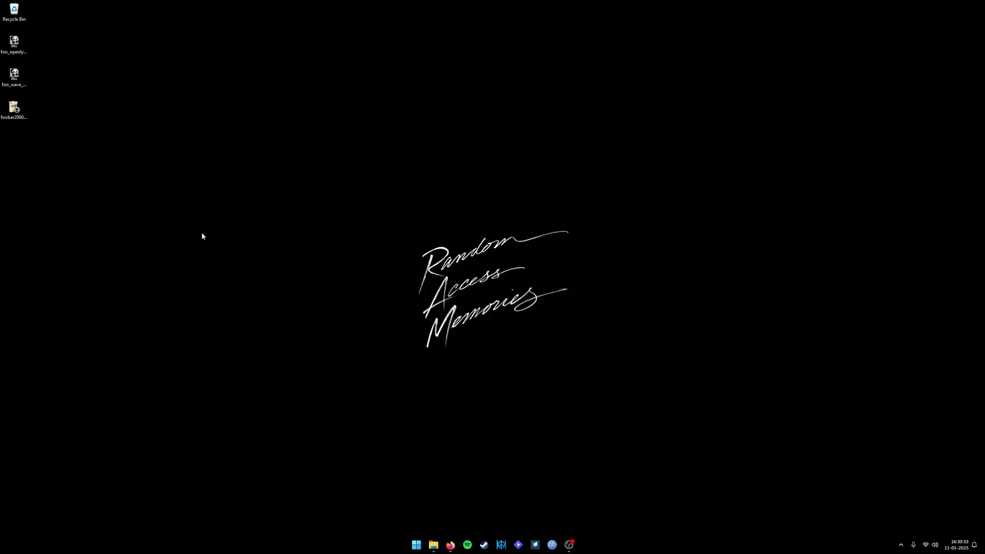
pyautogui.doubleClick(25, 116)
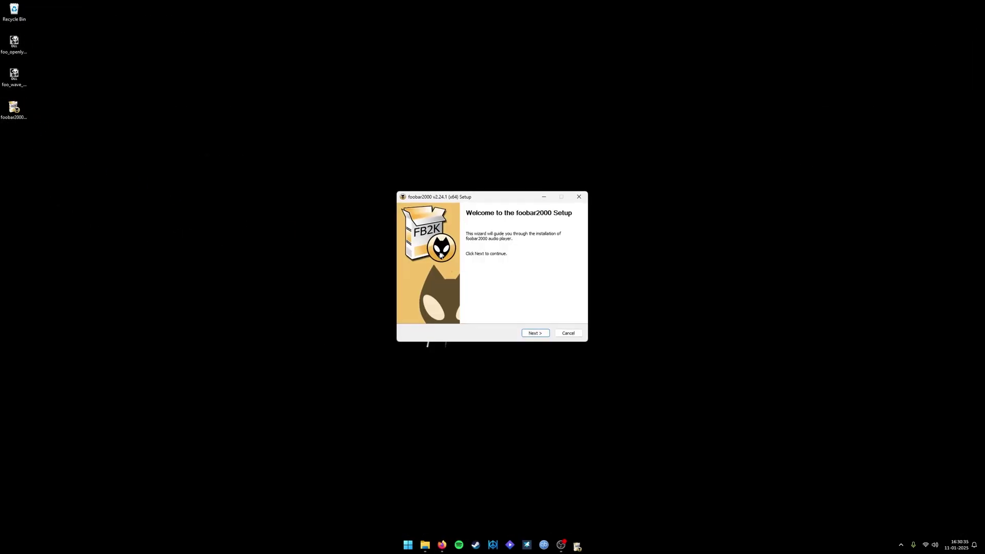
pyautogui.click(542, 334)
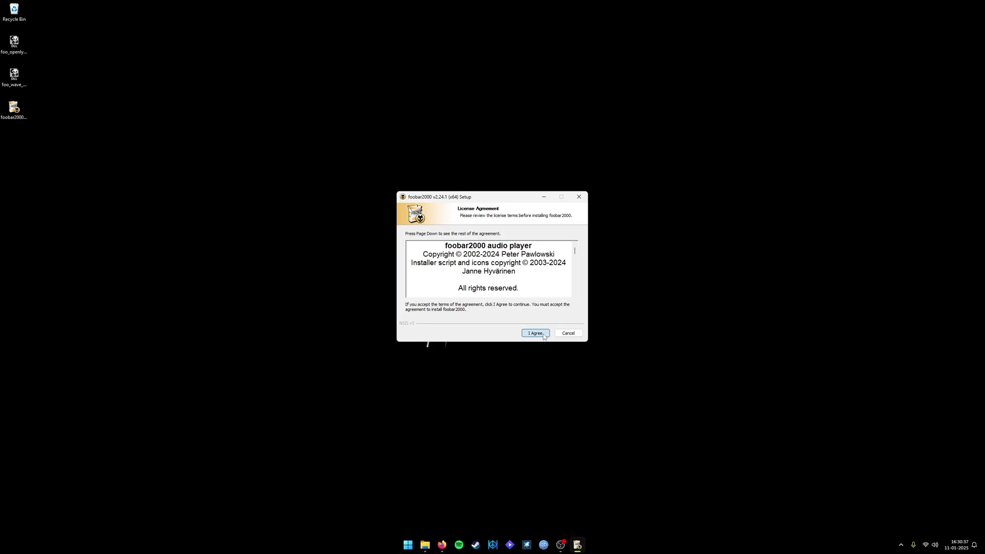
pyautogui.click(542, 334)
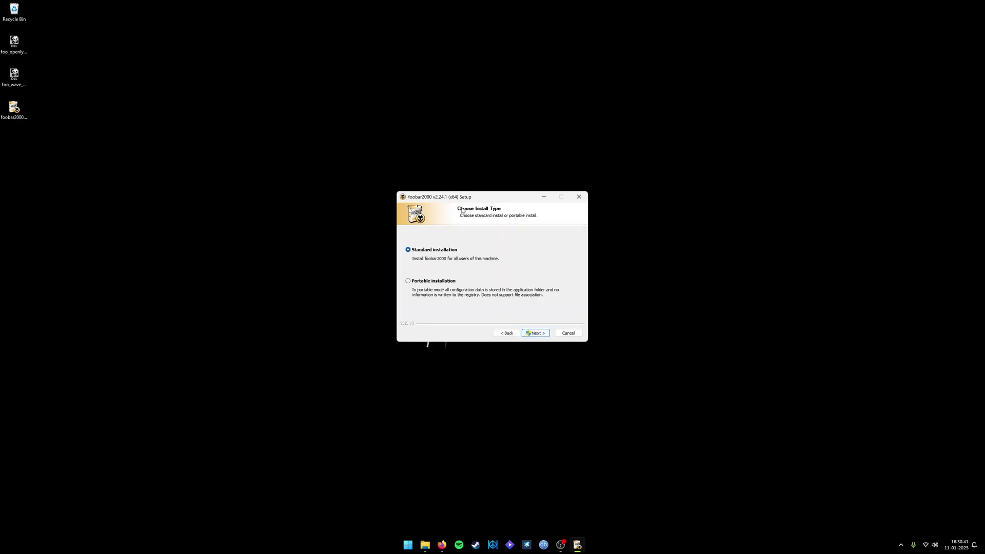
pyautogui.moveTo(466, 198); pyautogui.dragTo(460, 204)
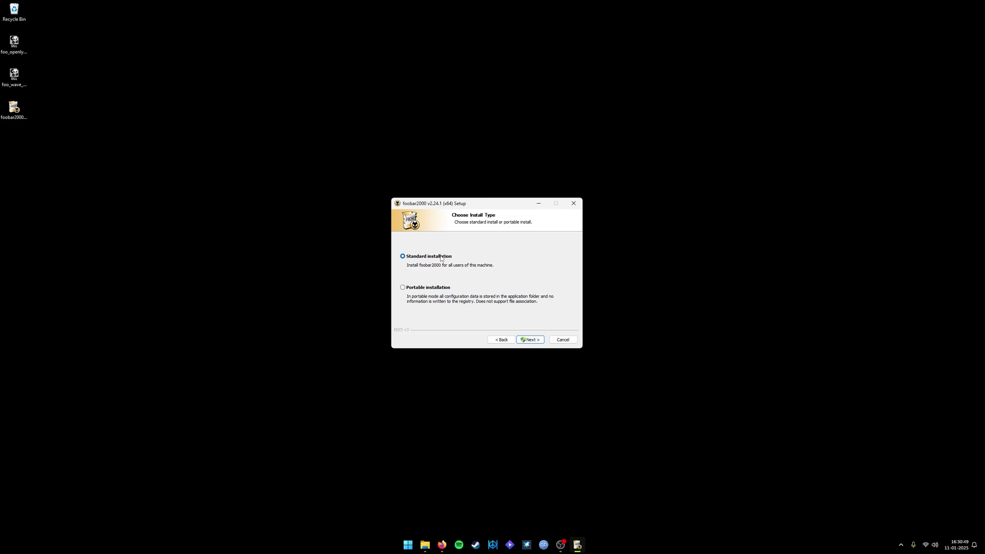
pyautogui.click(432, 290)
pyautogui.click(430, 259)
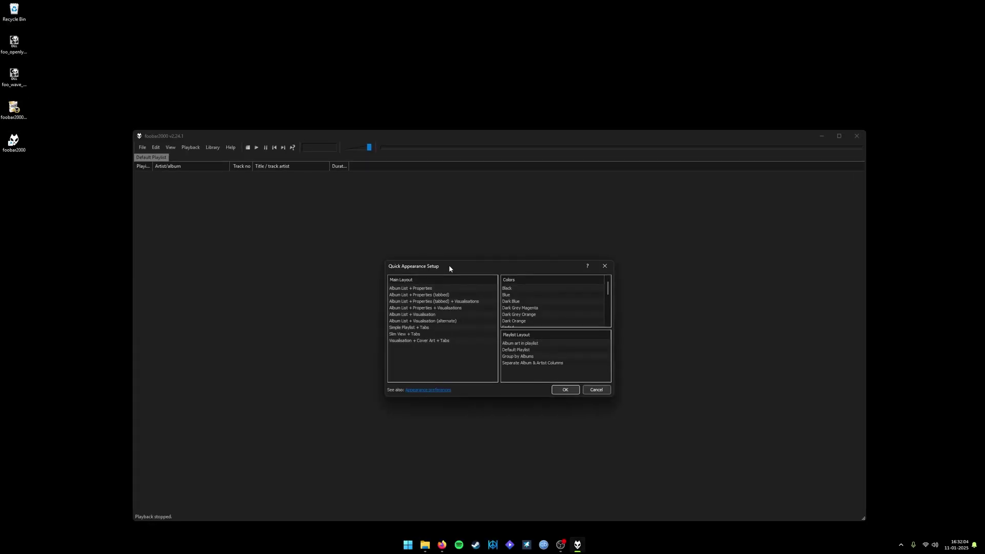
# - Dismiss the Quick Appearance Setup without choosing a layout and maximize the foobar2000 window
pyautogui.moveTo(449, 266); pyautogui.dragTo(445, 276)
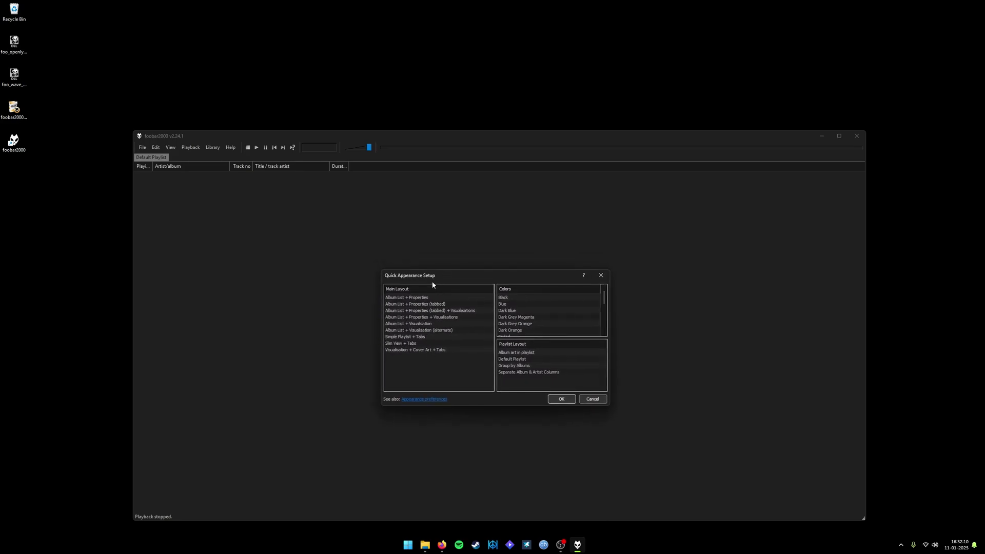
pyautogui.moveTo(433, 276); pyautogui.dragTo(434, 284)
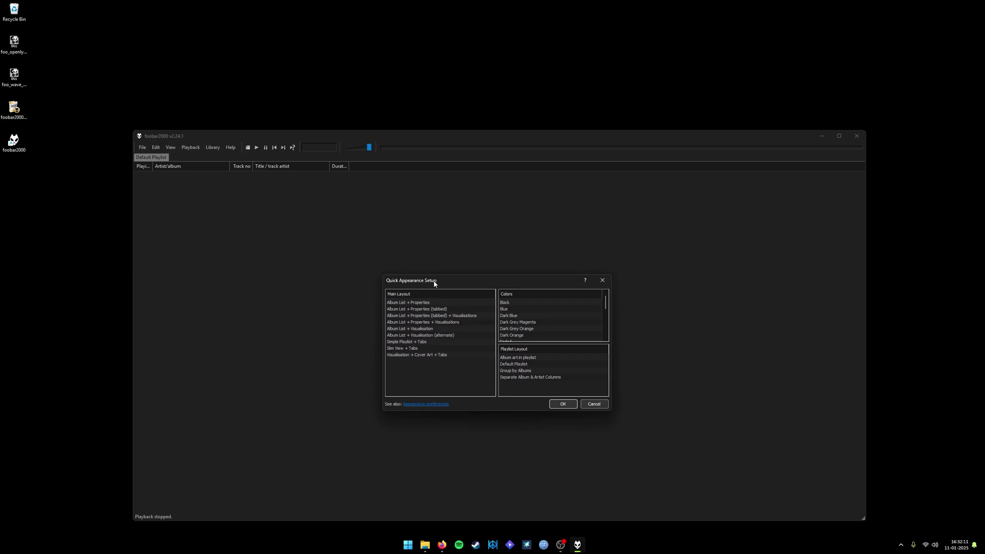
pyautogui.click(594, 405)
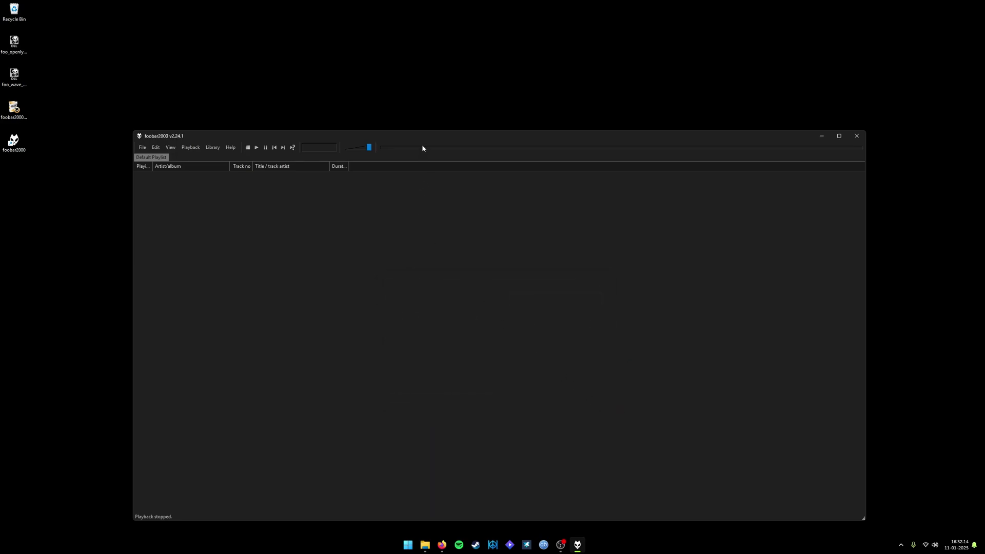
pyautogui.moveTo(427, 136); pyautogui.dragTo(436, 2)
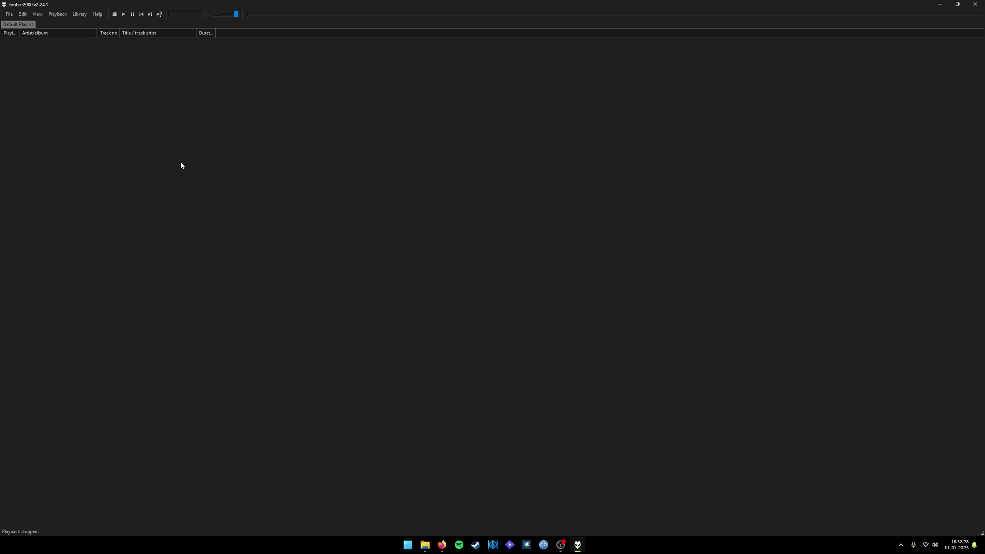
# - Enable layout editing mode and dismiss its introductory notice
pyautogui.click(32, 16)
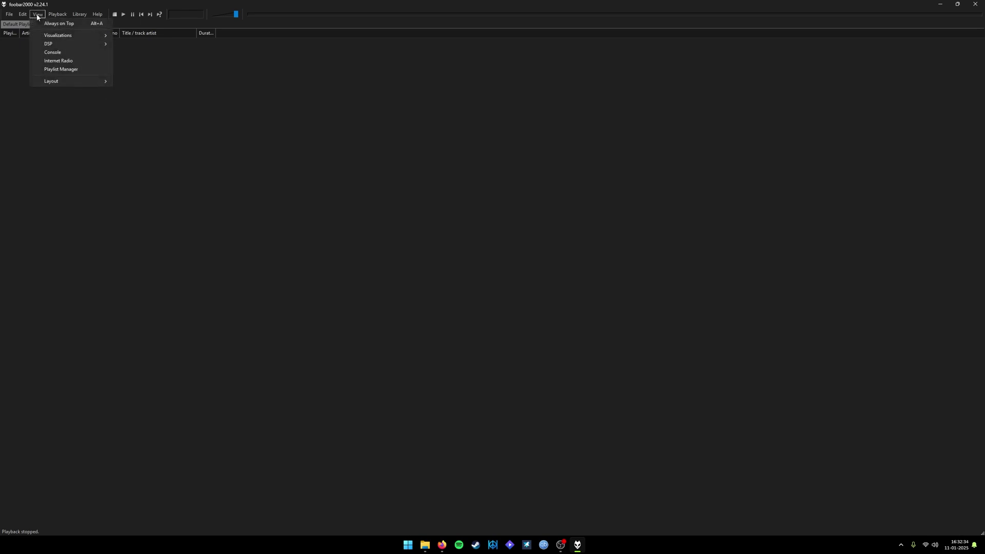
pyautogui.moveTo(63, 81)
pyautogui.click(160, 91)
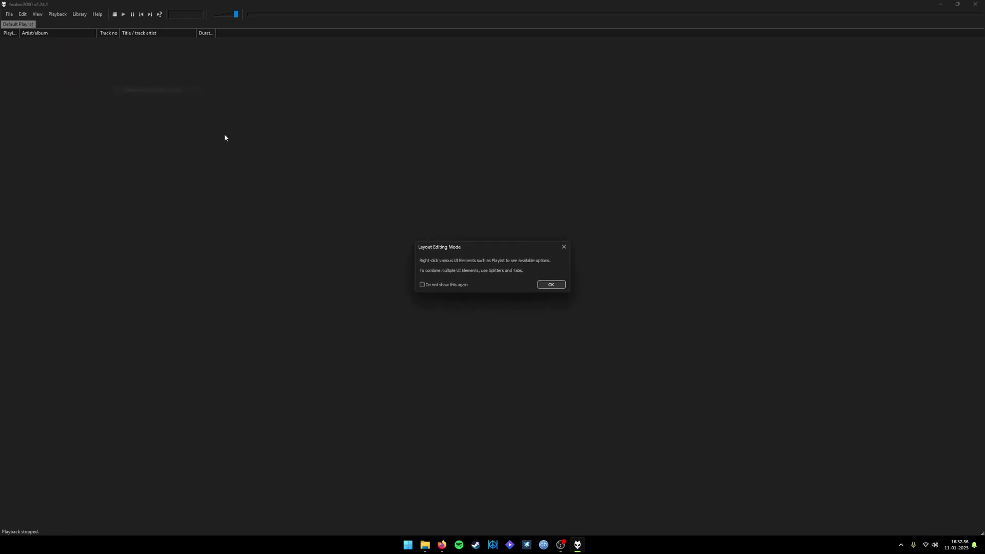
pyautogui.click(550, 284)
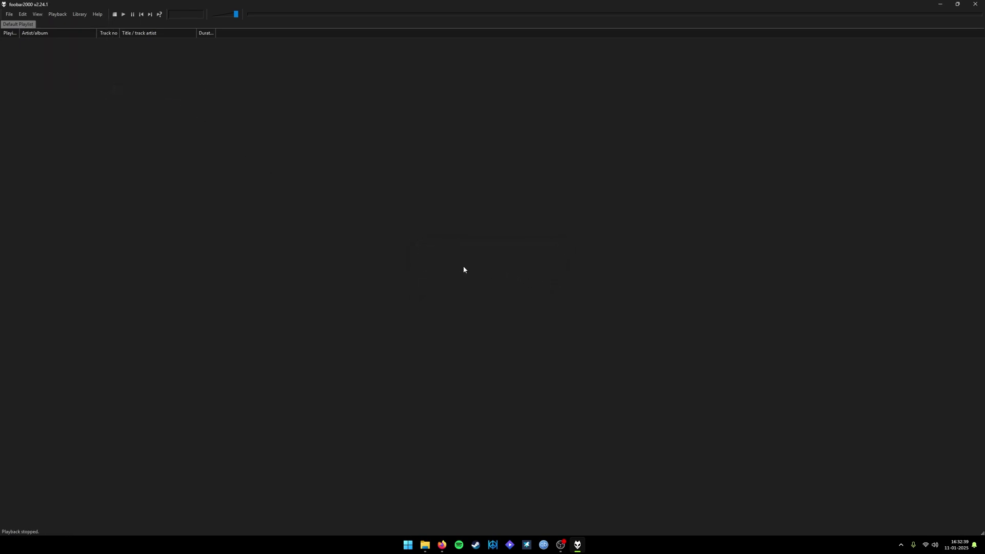
# - Replace the Playlist View with a Splitter (left/right) and narrow the playlist pane to about a quarter of the window width
pyautogui.rightClick(434, 248)
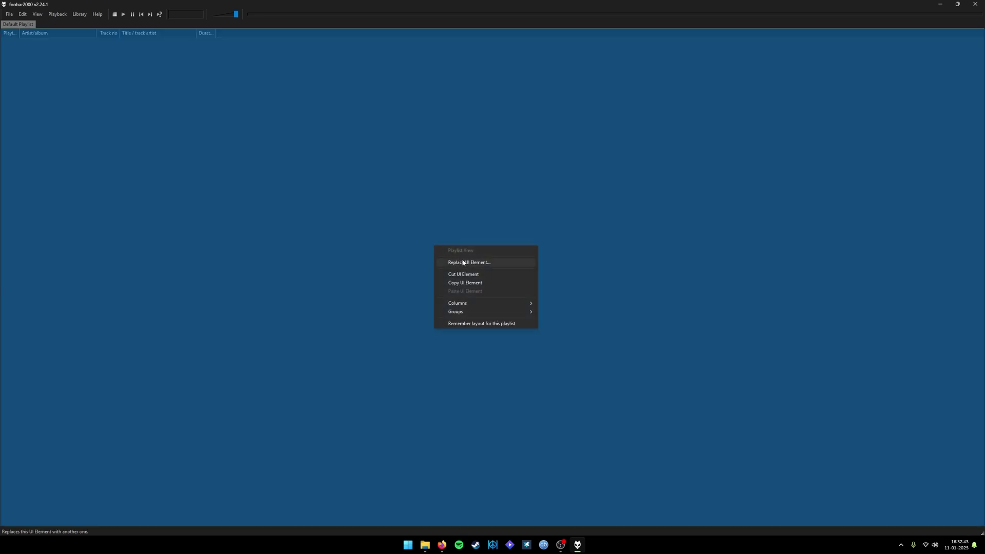
pyautogui.click(494, 262)
pyautogui.scroll(5, 493, 264)
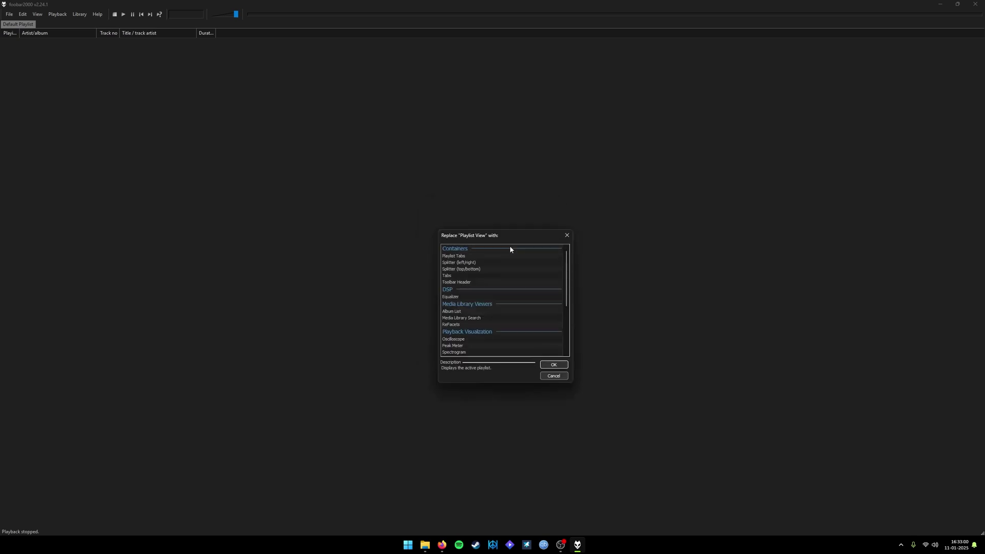
pyautogui.click(453, 264)
pyautogui.click(453, 268)
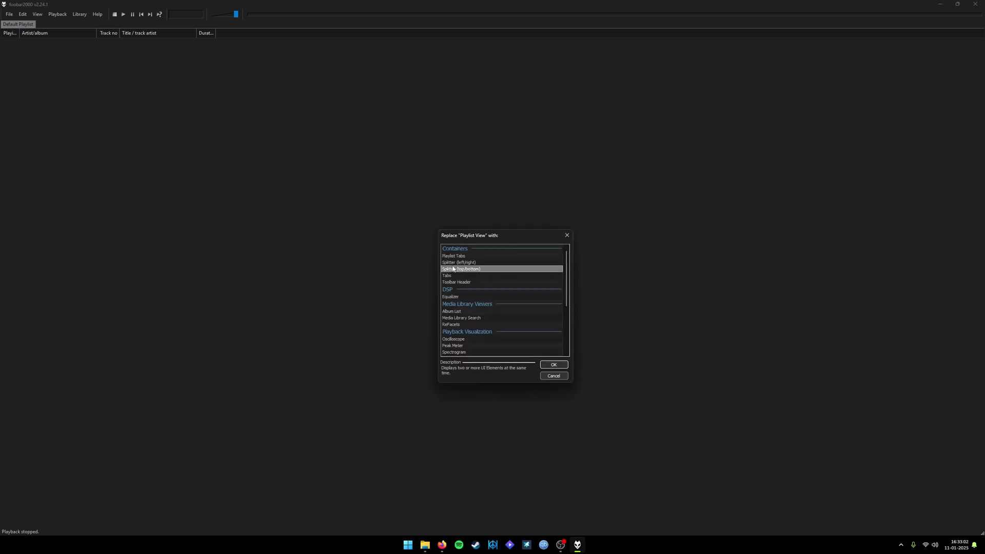
pyautogui.click(455, 263)
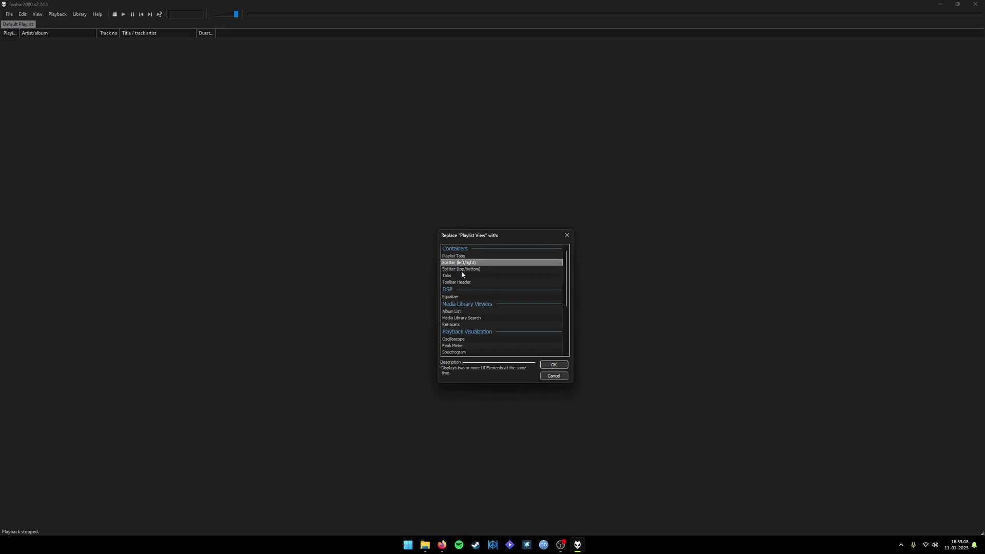
pyautogui.click(461, 268)
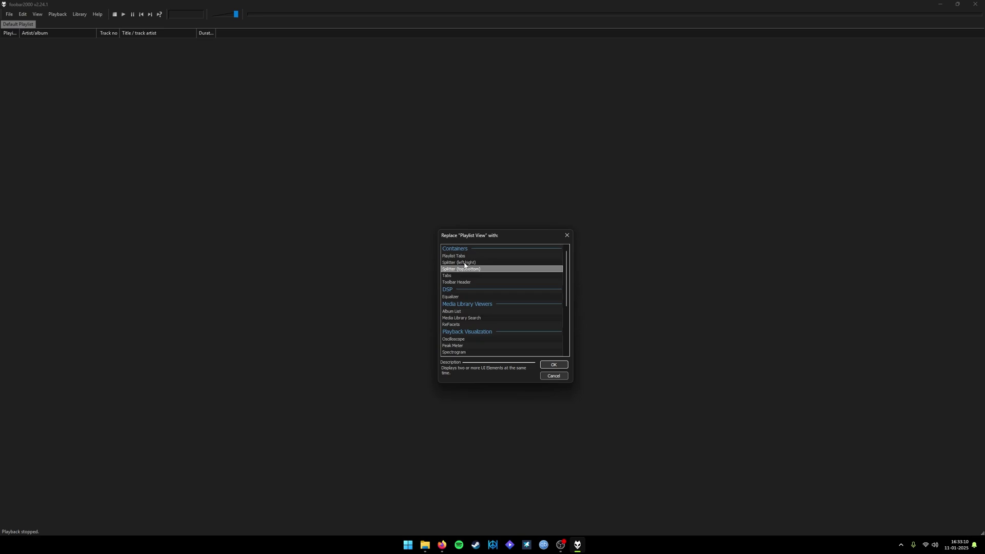
pyautogui.click(464, 263)
pyautogui.click(466, 269)
pyautogui.click(469, 263)
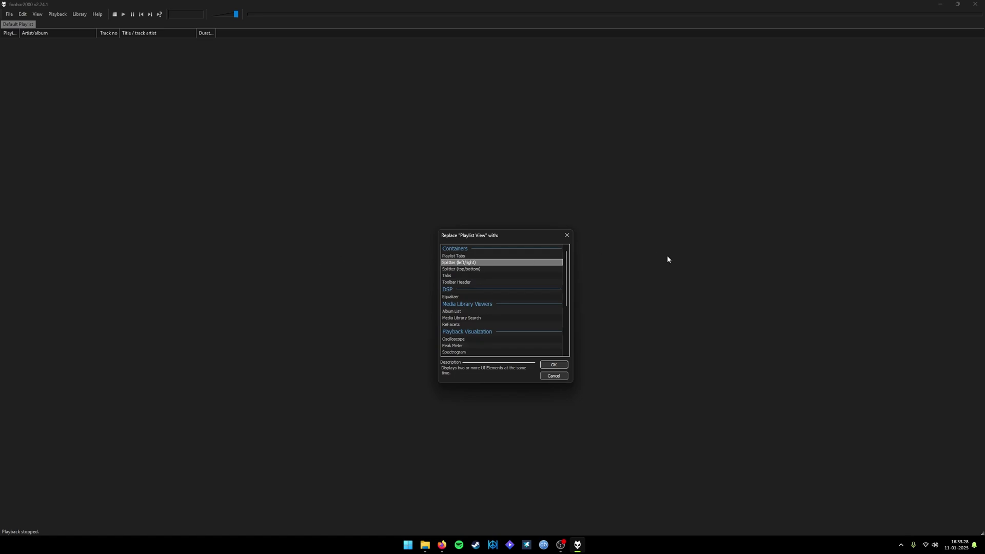
pyautogui.click(471, 270)
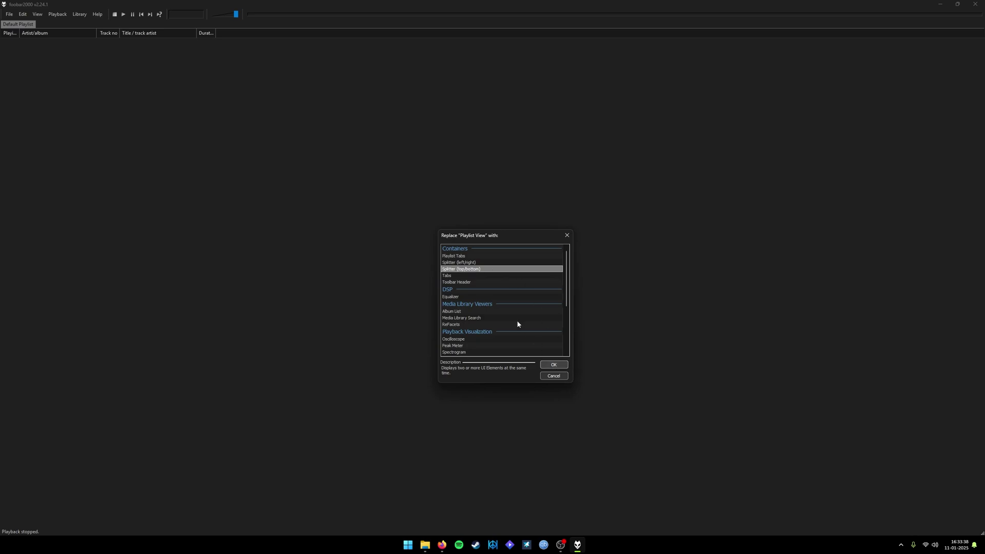
pyautogui.click(474, 263)
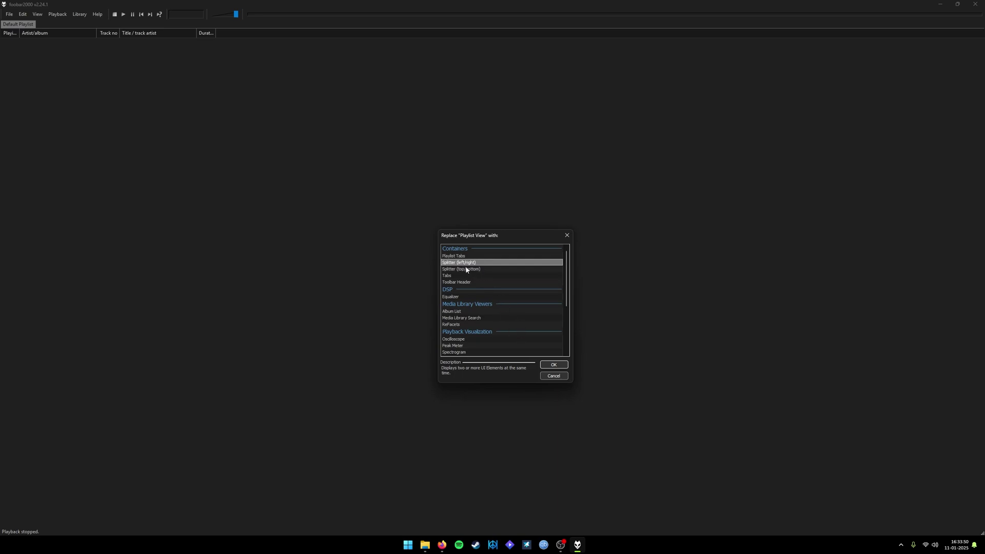
pyautogui.click(554, 365)
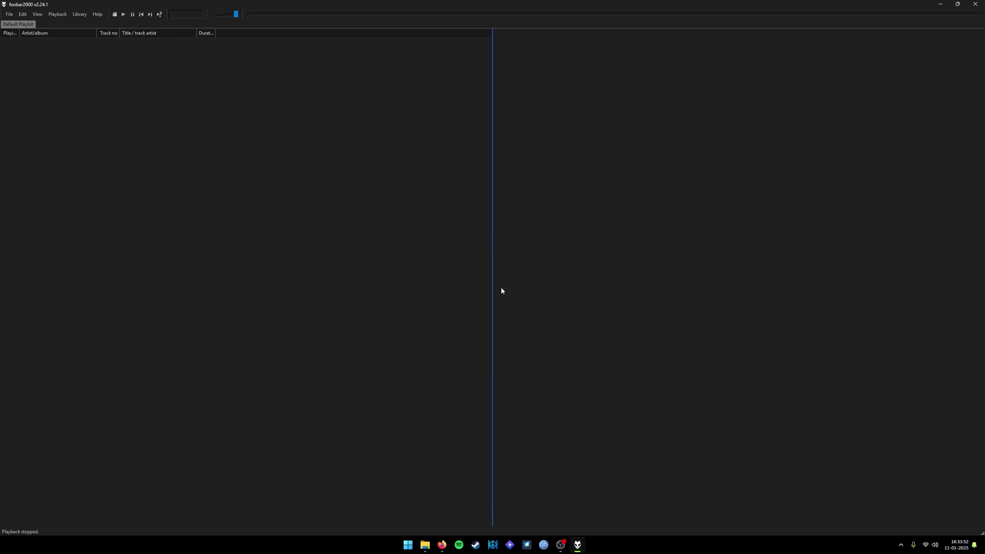
pyautogui.moveTo(491, 270); pyautogui.dragTo(520, 287)
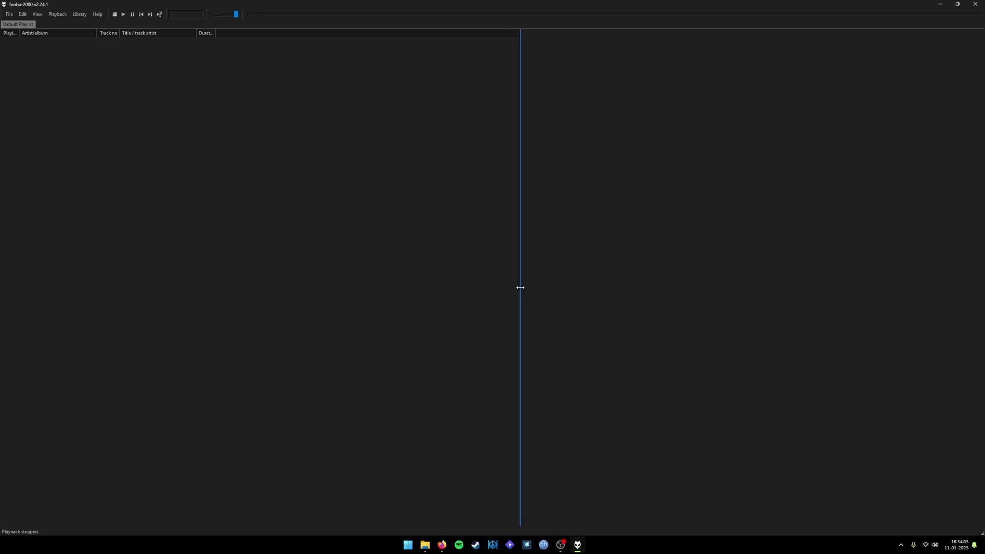
pyautogui.moveTo(520, 288); pyautogui.dragTo(228, 249)
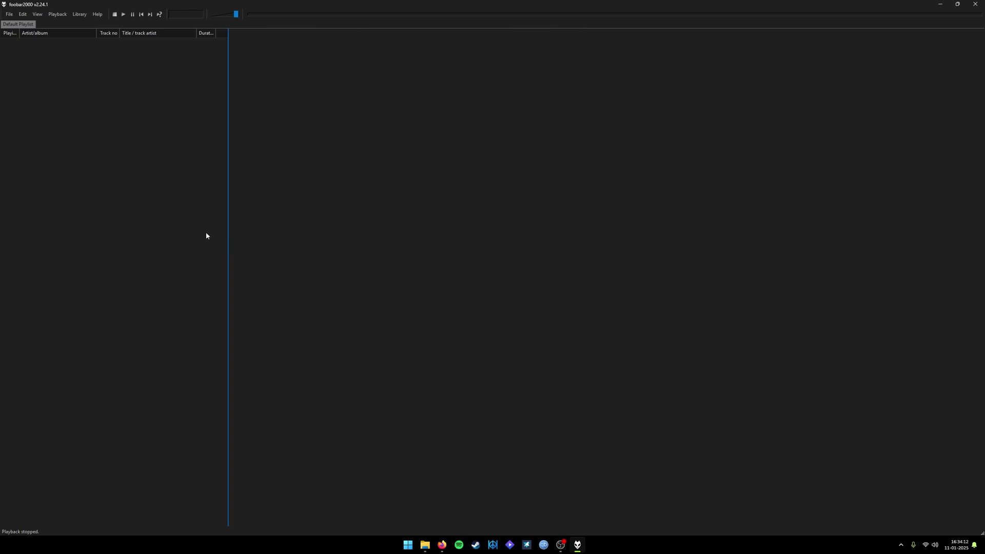
# - Replace the Playlist View in the narrow pane with a Splitter (top/bottom), giving the upper section about three quarters of the height
pyautogui.rightClick(123, 253)
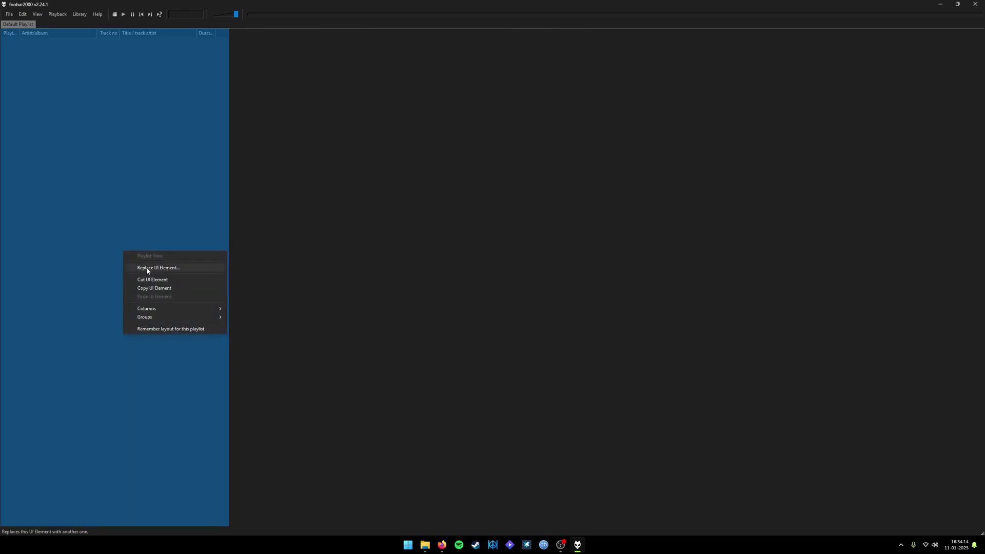
pyautogui.click(145, 267)
pyautogui.scroll(1, 88, 249)
pyautogui.click(85, 239)
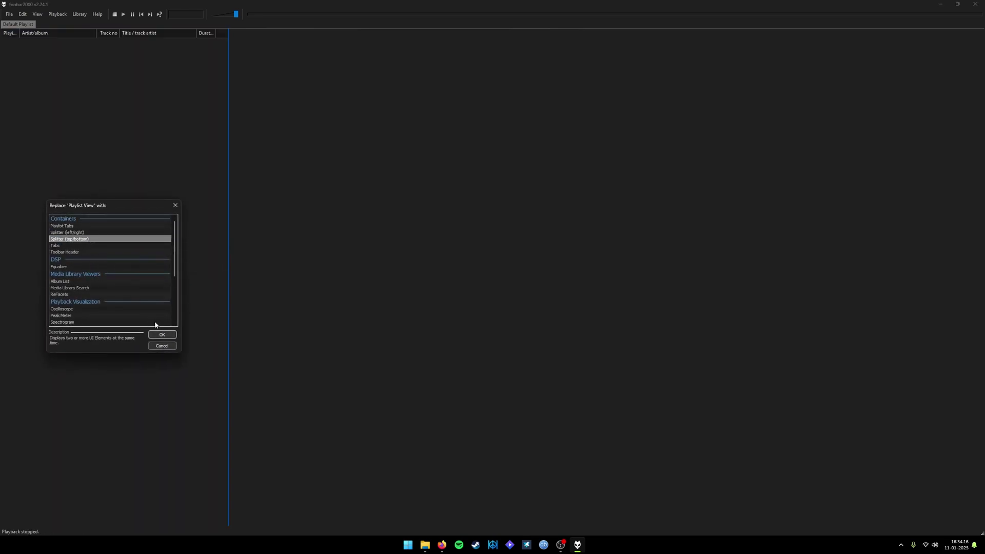
pyautogui.click(161, 335)
pyautogui.moveTo(111, 281); pyautogui.dragTo(114, 386)
# - Add a Splitter (top/bottom) as a new UI element in the large empty pane beside the playlist
pyautogui.rightClick(115, 154)
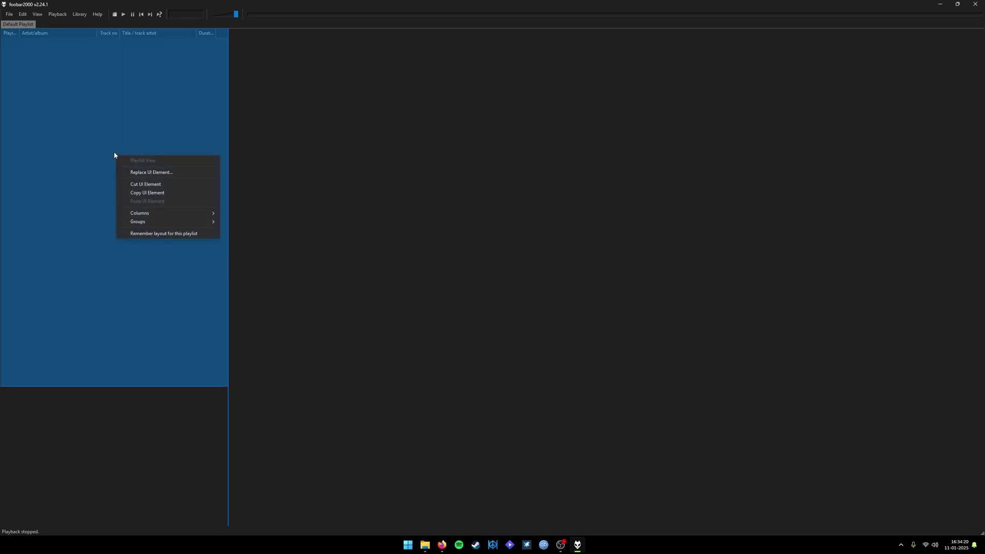
pyautogui.rightClick(114, 437)
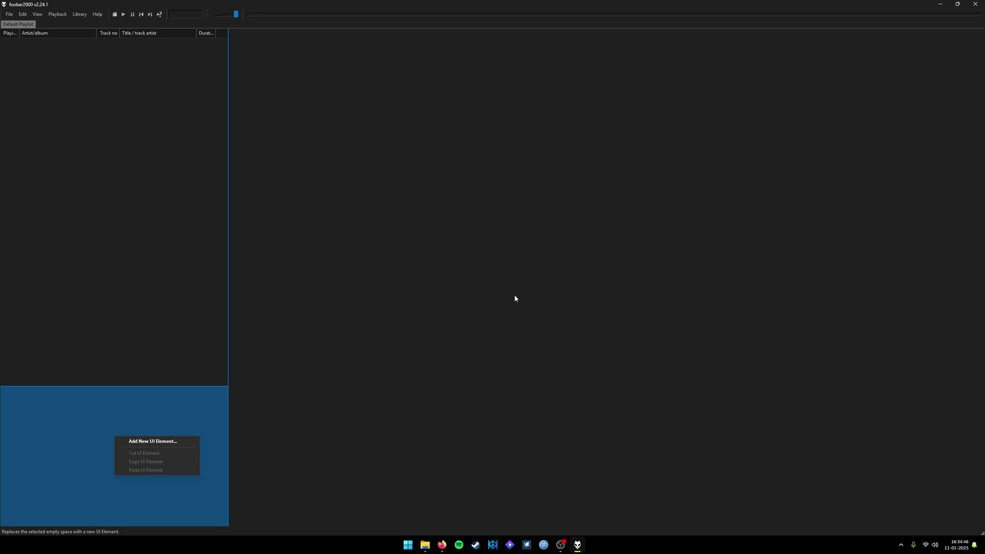
pyautogui.rightClick(522, 250)
pyautogui.click(584, 254)
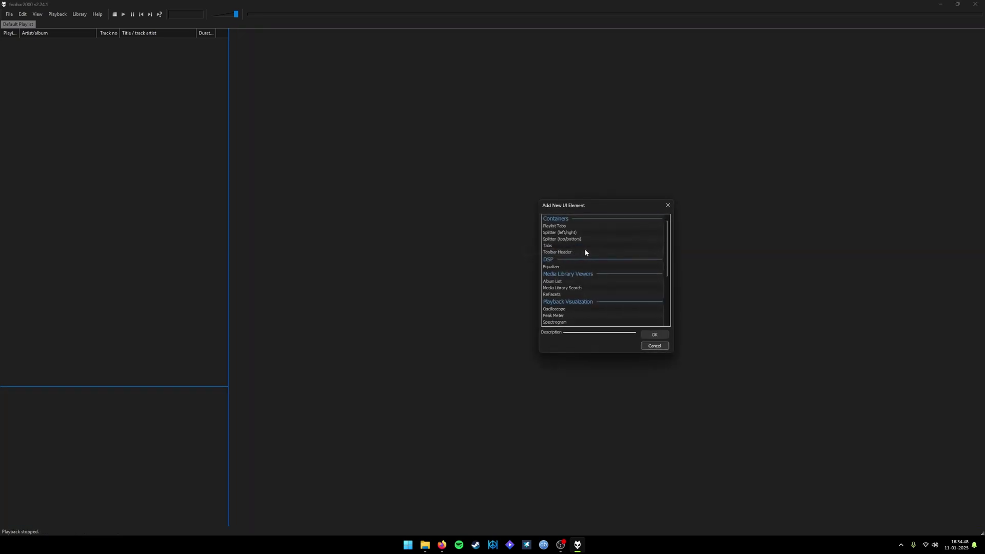
pyautogui.click(570, 240)
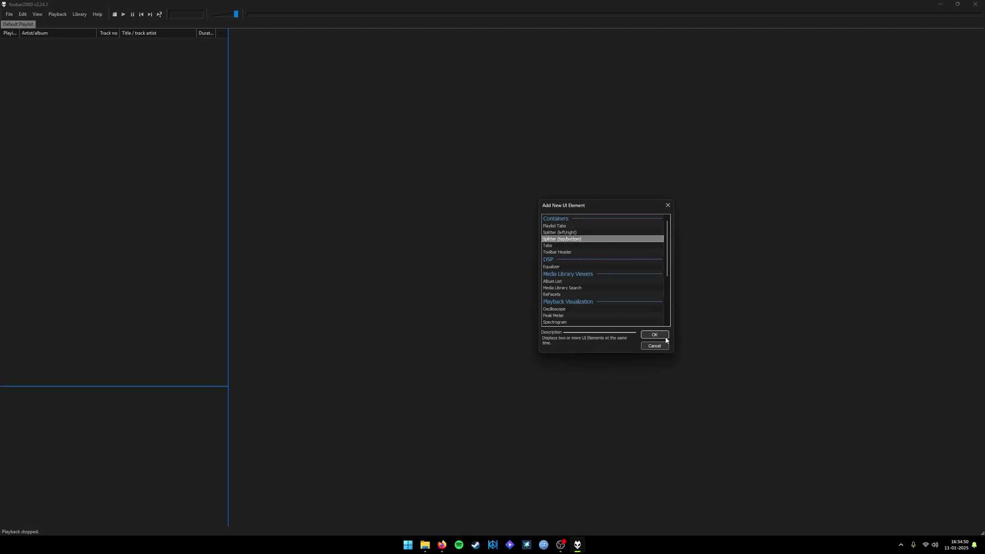
pyautogui.click(666, 337)
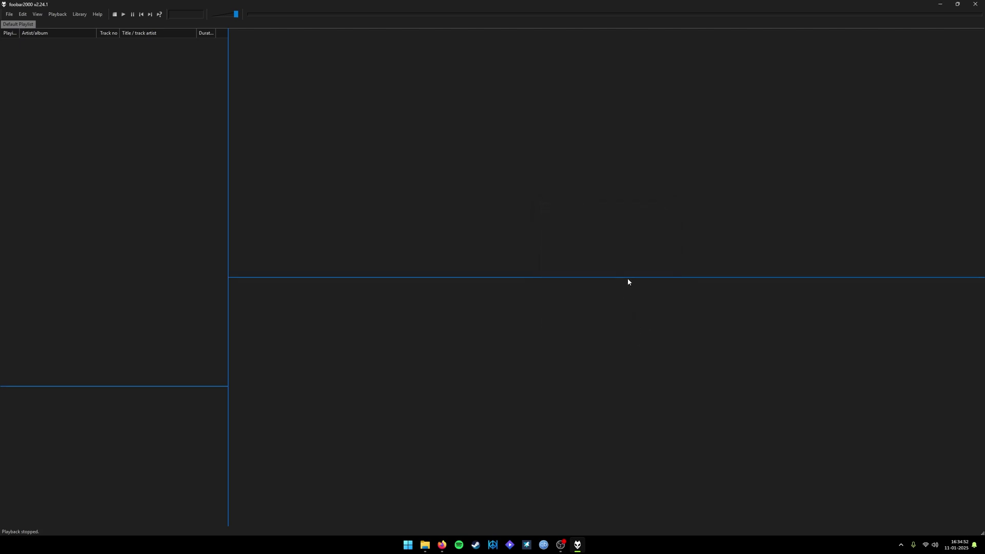
# - Lower the new horizontal divider level with the playlist's divider, and divide the pane above it with a Splitter (left/right) set slightly off-centre
pyautogui.moveTo(627, 278); pyautogui.dragTo(616, 386)
pyautogui.rightClick(677, 204)
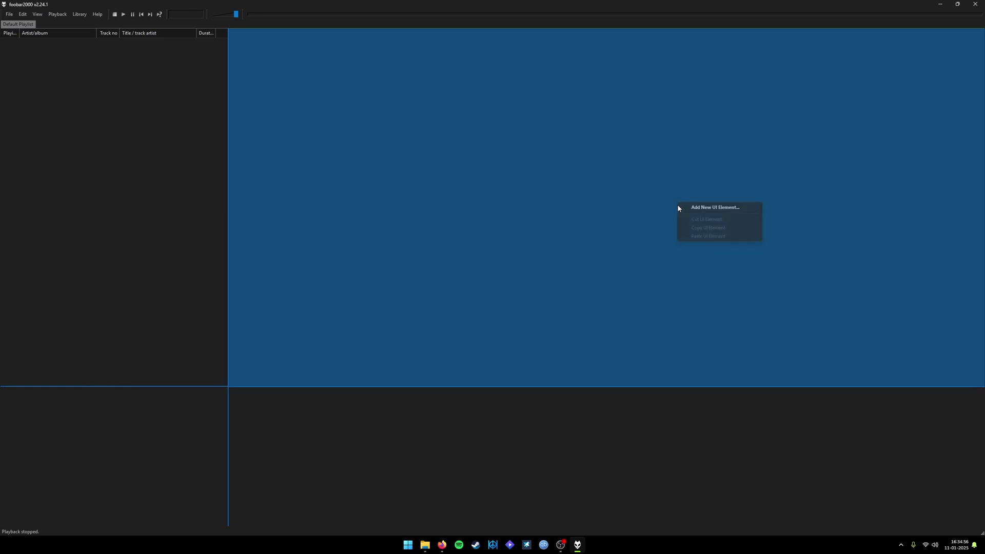
pyautogui.click(693, 208)
pyautogui.click(570, 162)
pyautogui.click(647, 264)
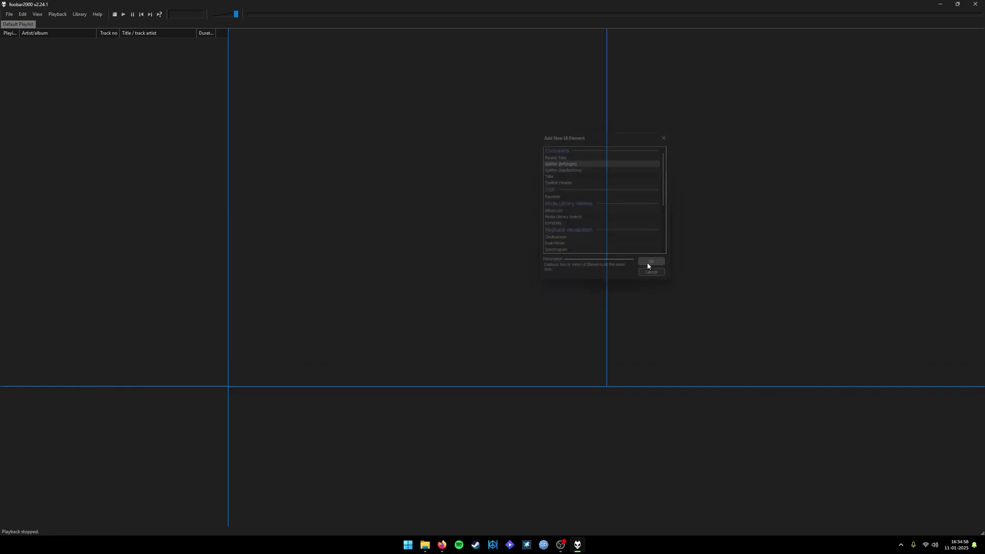
pyautogui.moveTo(607, 218); pyautogui.dragTo(589, 218)
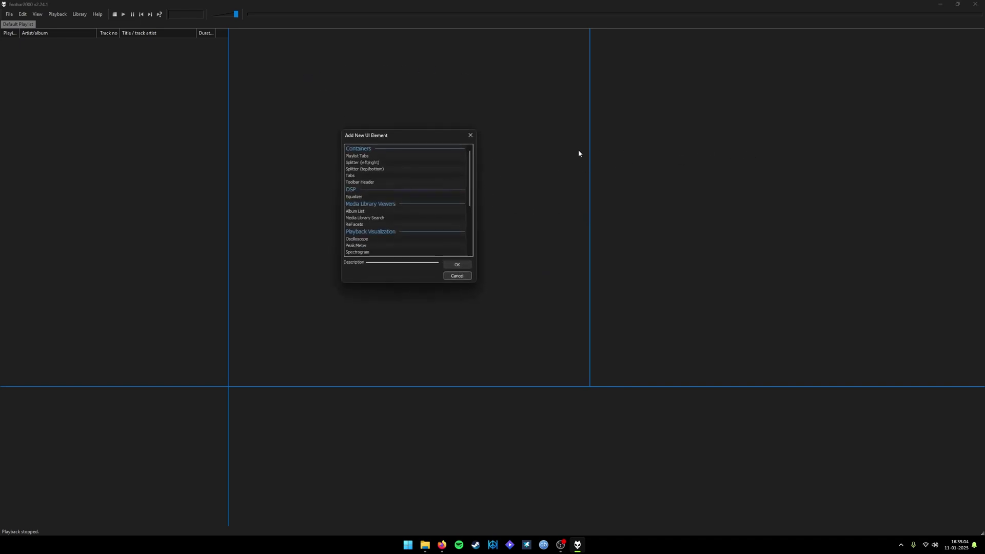
# - Add a Splitter (top/bottom) to the wide empty pane beneath the two side-by-side panes and raise its divider slightly
pyautogui.click(471, 136)
pyautogui.click(822, 147)
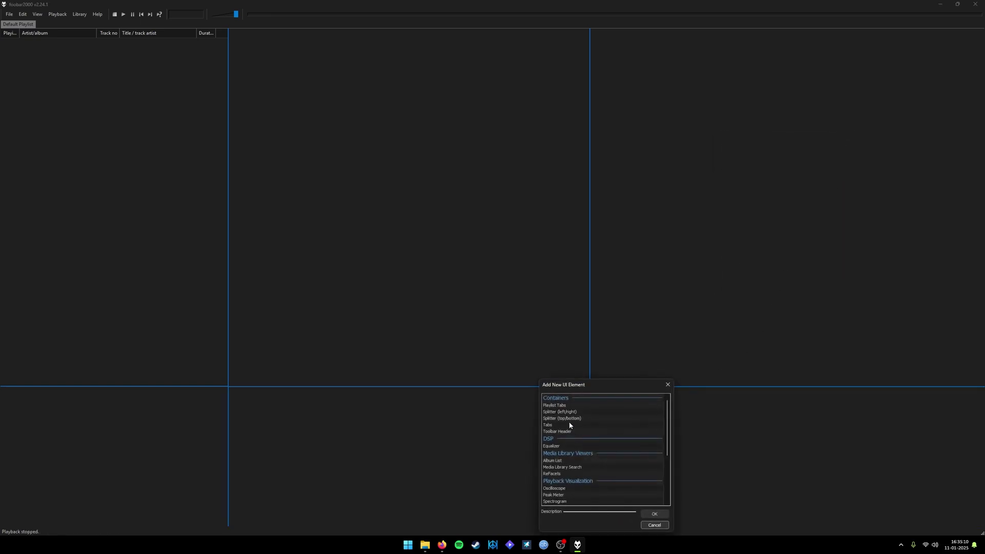
pyautogui.click(569, 411)
pyautogui.click(654, 513)
pyautogui.click(563, 418)
pyautogui.click(659, 512)
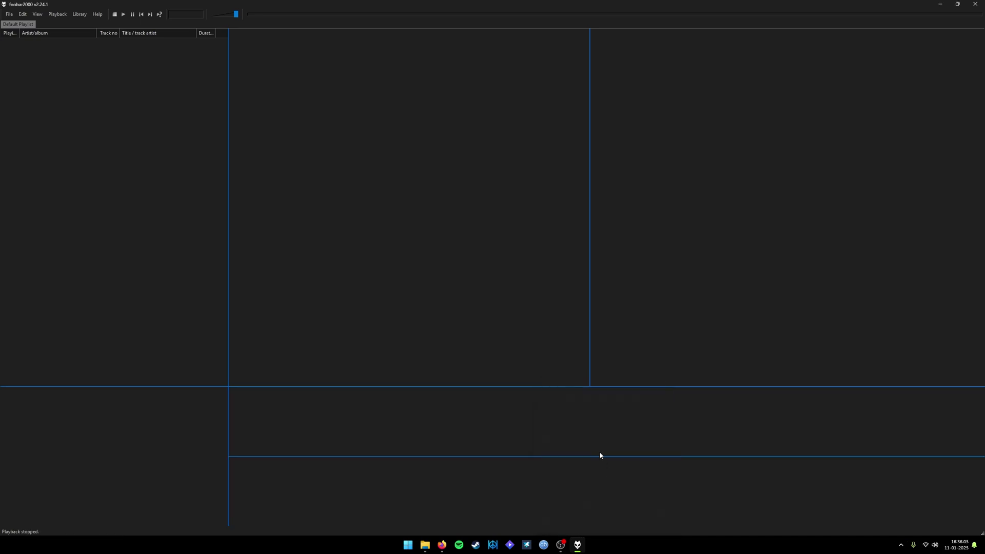
pyautogui.moveTo(611, 456); pyautogui.dragTo(611, 454)
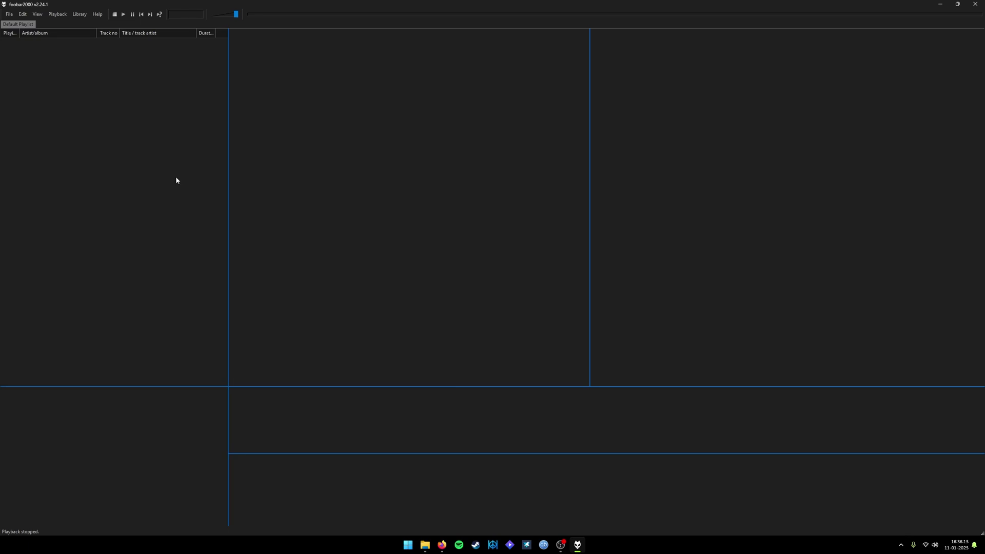
# - Choose Playlist View as the UI element for the pane that holds the playlist
pyautogui.rightClick(85, 116)
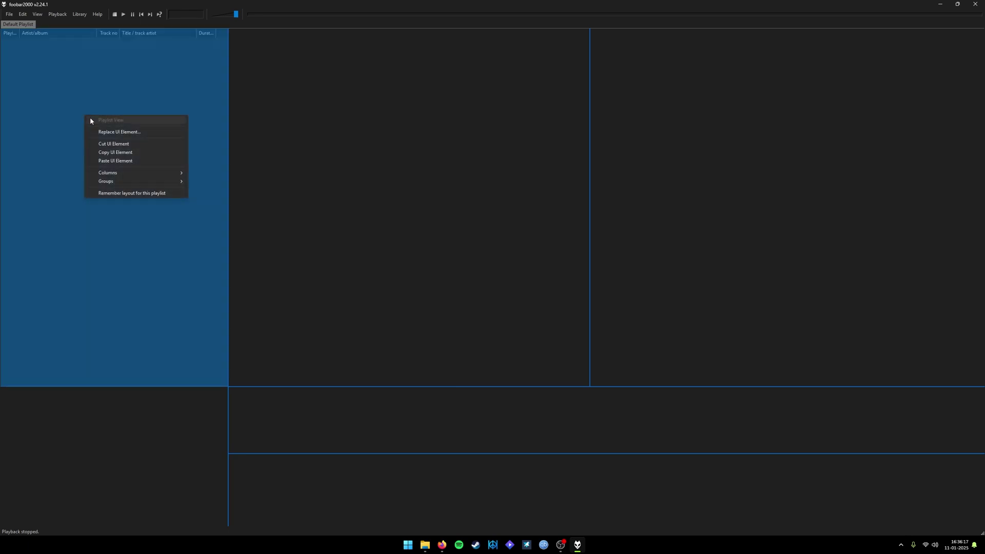
pyautogui.click(115, 132)
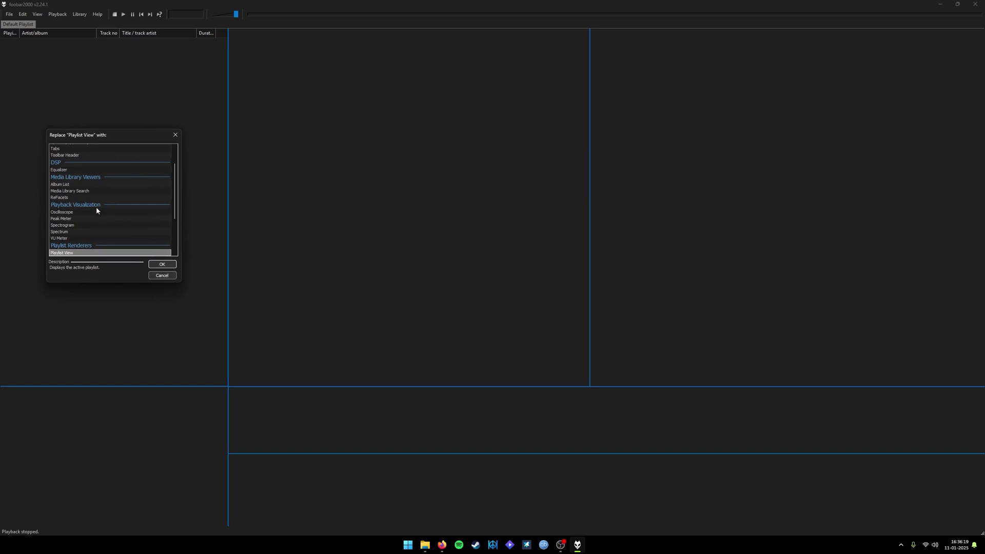
pyautogui.click(161, 265)
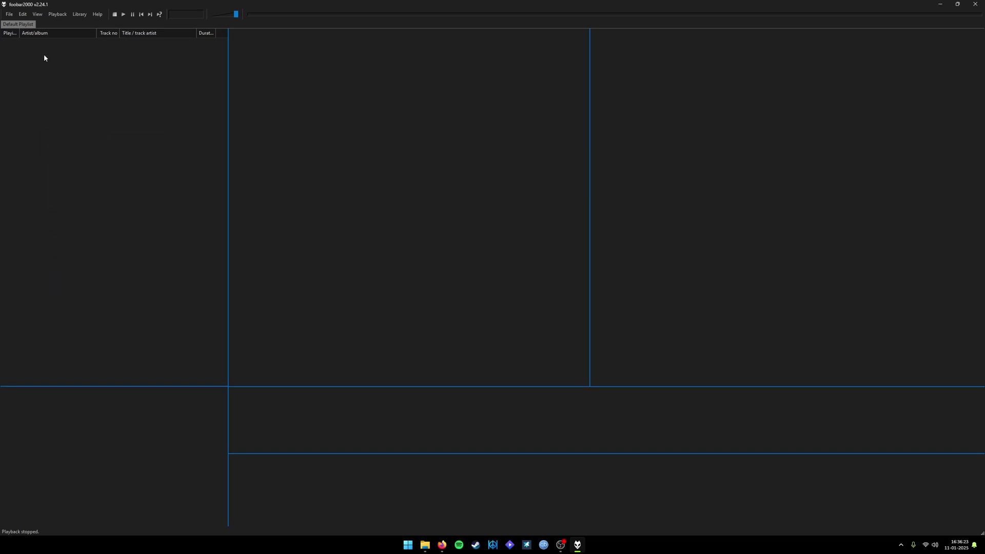
# - Add the Music folder to the default playlist
pyautogui.click(9, 13)
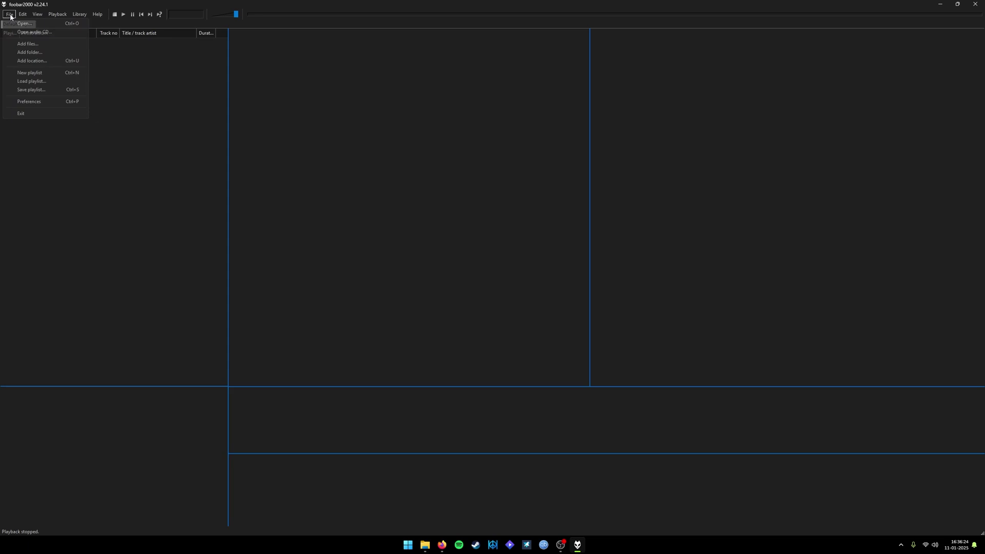
pyautogui.click(31, 53)
pyautogui.click(30, 111)
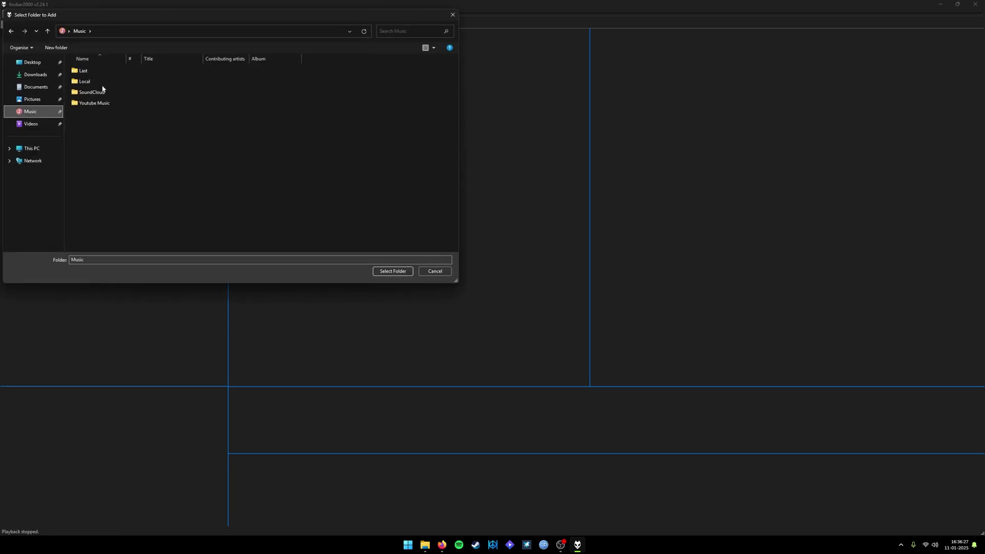
pyautogui.click(385, 271)
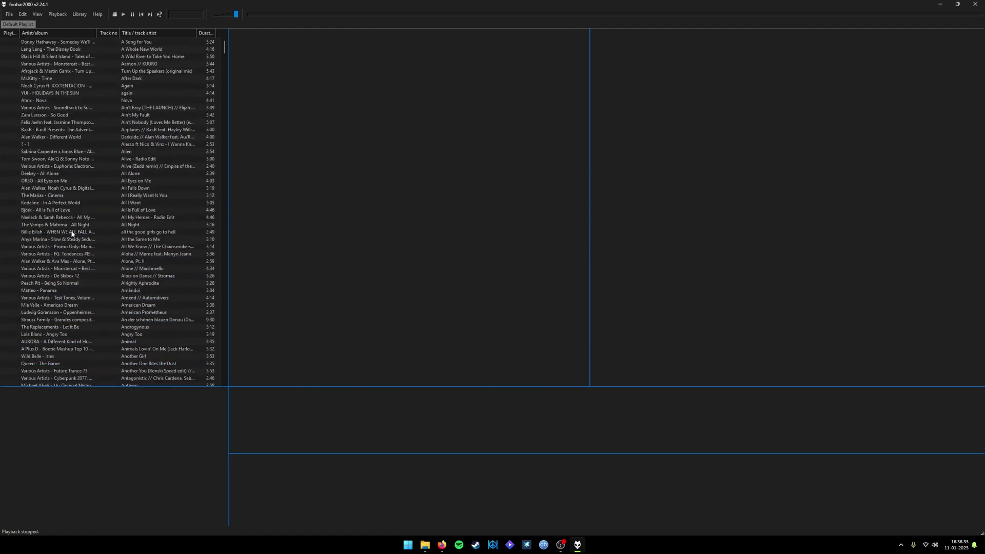
# - Move the Title / track artist column ahead of Artist/album, hide the Track no column and widen the Duration column
pyautogui.moveTo(146, 33); pyautogui.dragTo(73, 33)
pyautogui.rightClick(73, 32)
pyautogui.moveTo(123, 89)
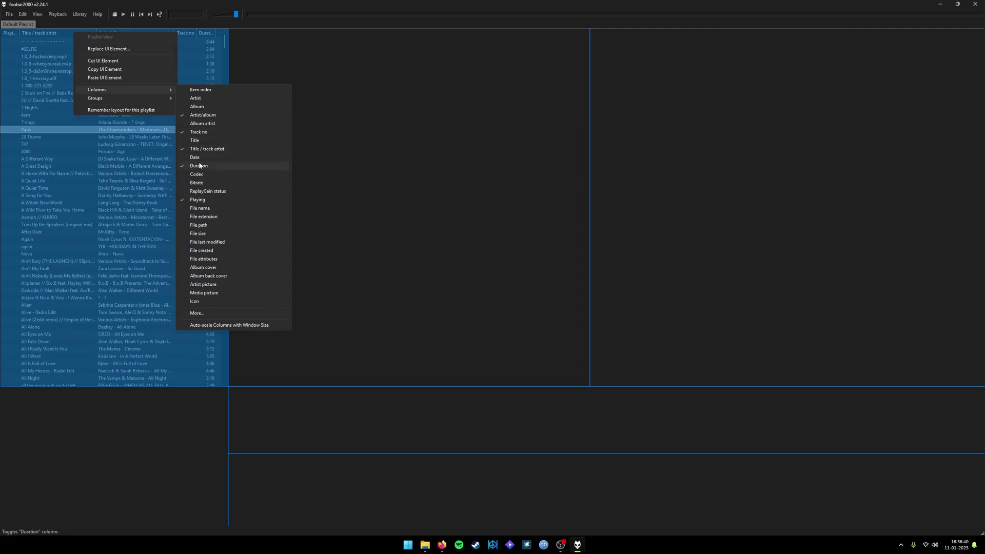
pyautogui.click(211, 131)
pyautogui.moveTo(193, 33); pyautogui.dragTo(201, 33)
pyautogui.click(188, 115)
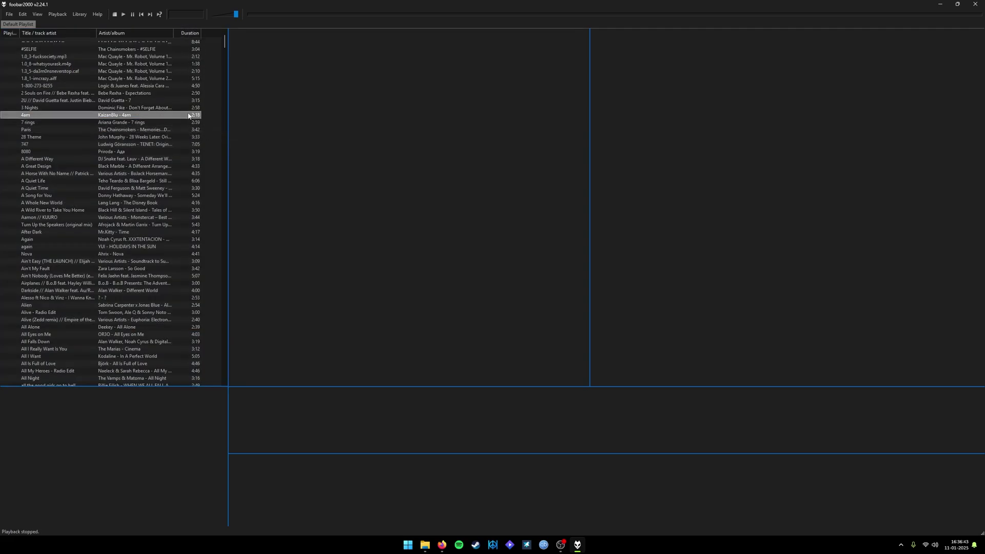
# - Add a Selection Properties element to the empty pane below the playlist
pyautogui.click(109, 427)
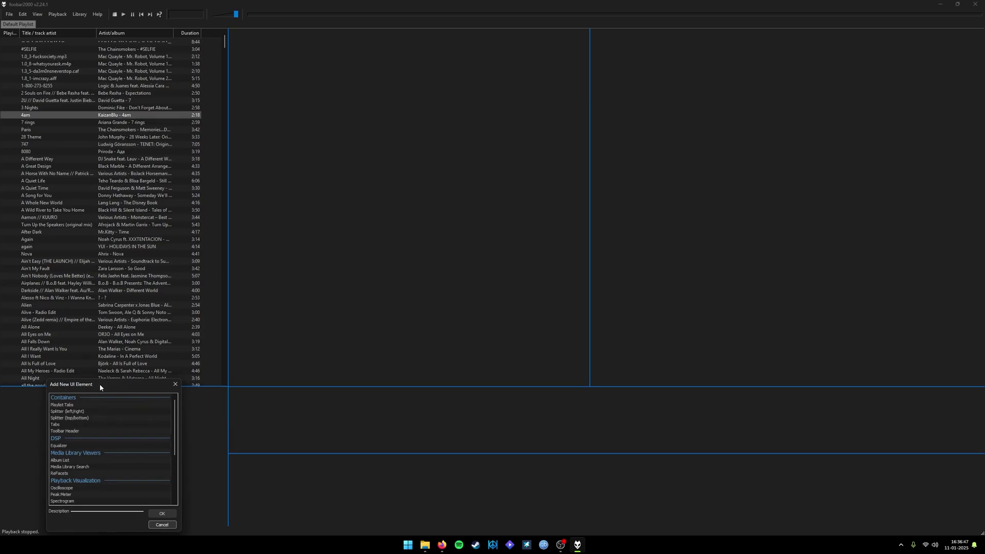
pyautogui.scroll(-5, 93, 457)
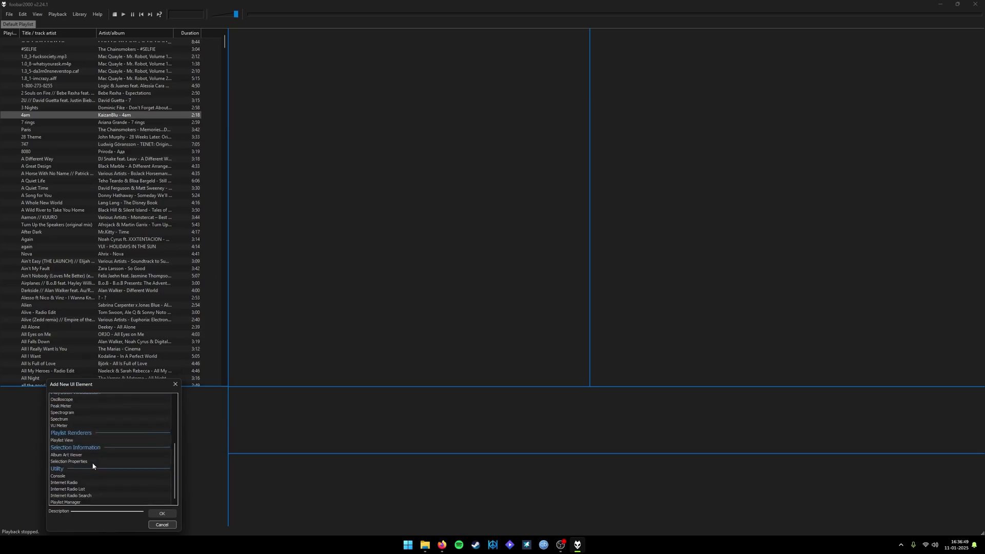
pyautogui.click(73, 461)
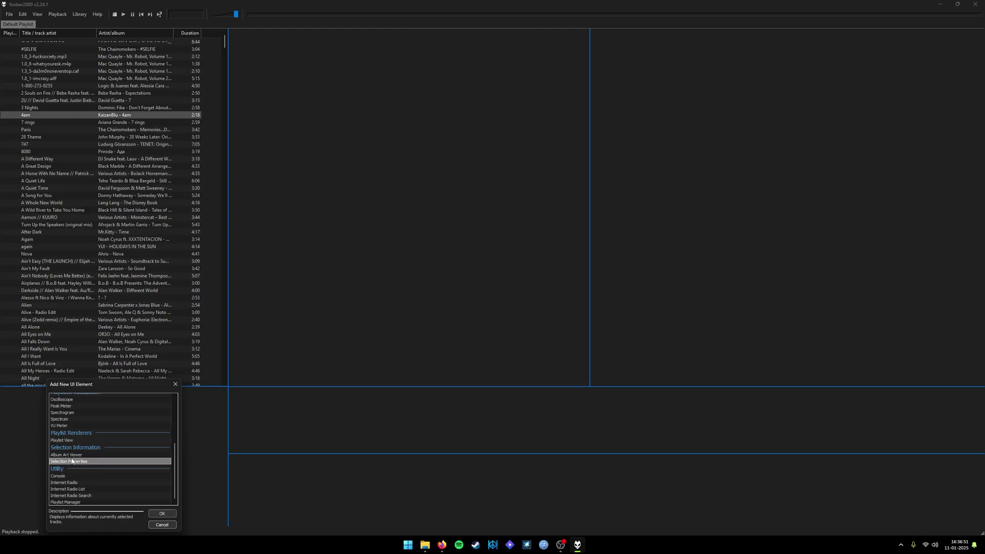
pyautogui.click(159, 513)
# - Select various tracks in the playlist to examine the details shown in Selection Properties
pyautogui.click(110, 247)
pyautogui.click(87, 277)
pyautogui.click(66, 320)
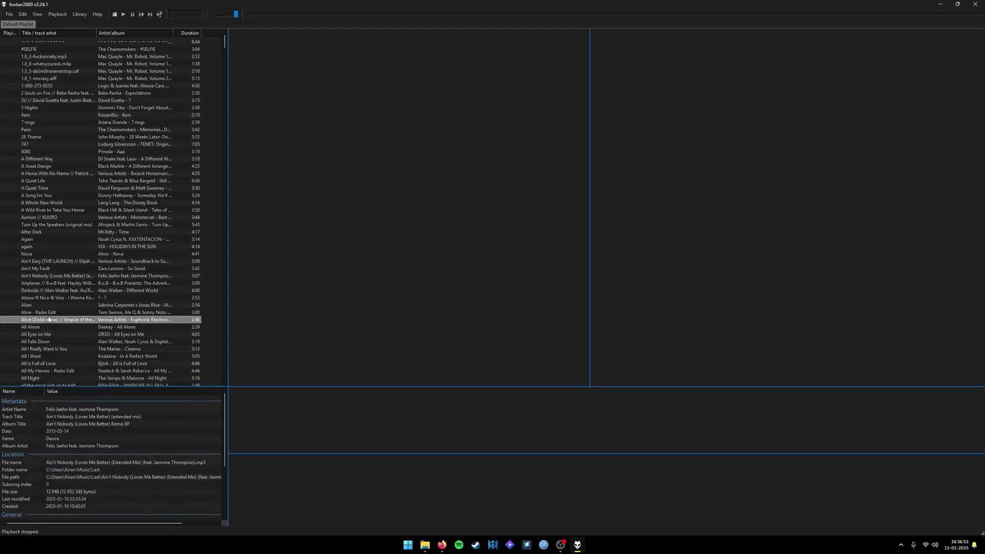
pyautogui.click(58, 341)
pyautogui.click(56, 359)
pyautogui.click(53, 313)
pyautogui.click(57, 290)
pyautogui.click(60, 254)
pyautogui.click(71, 348)
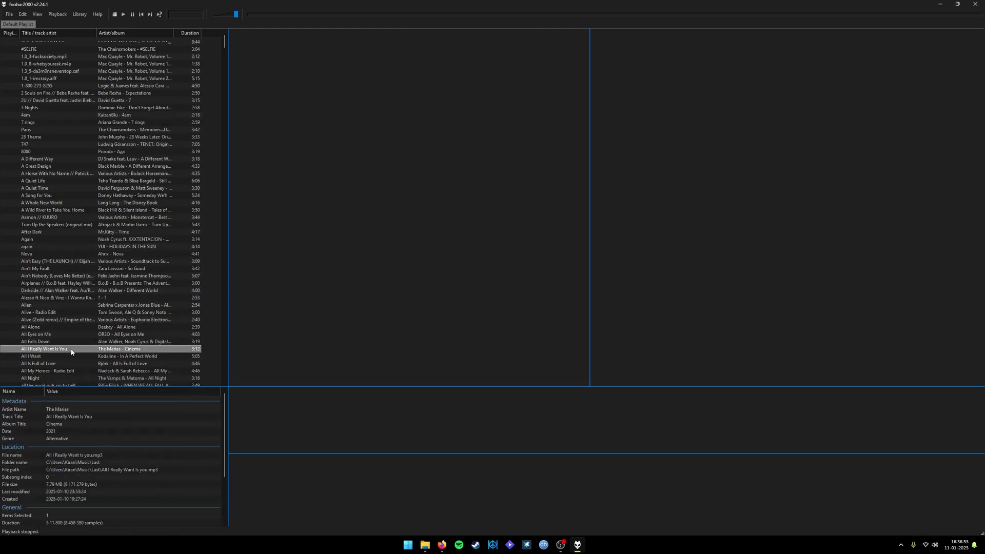
pyautogui.click(80, 378)
pyautogui.click(94, 334)
pyautogui.click(100, 283)
pyautogui.click(104, 246)
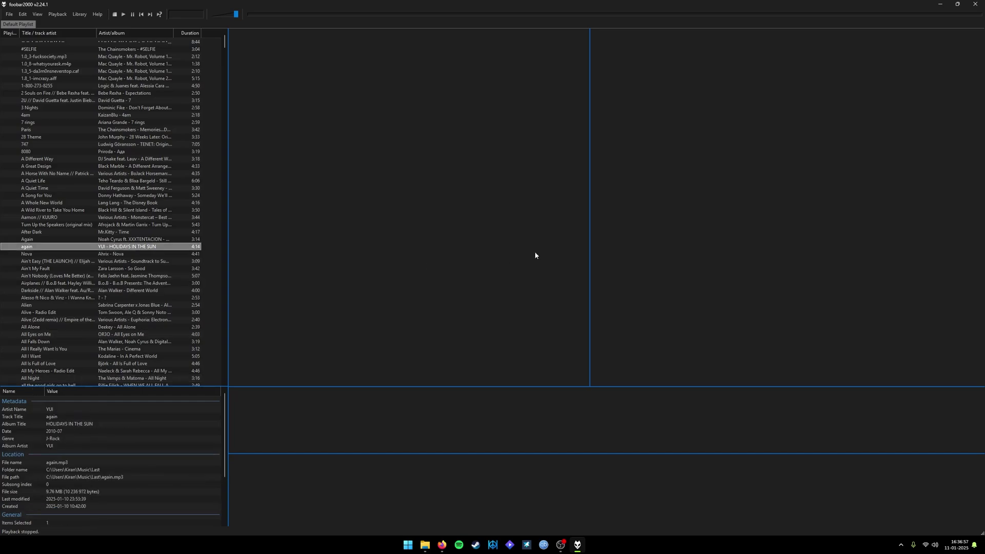
# - Add an Album Art Viewer element to the upper empty pane farthest from the playlist
pyautogui.rightClick(740, 165)
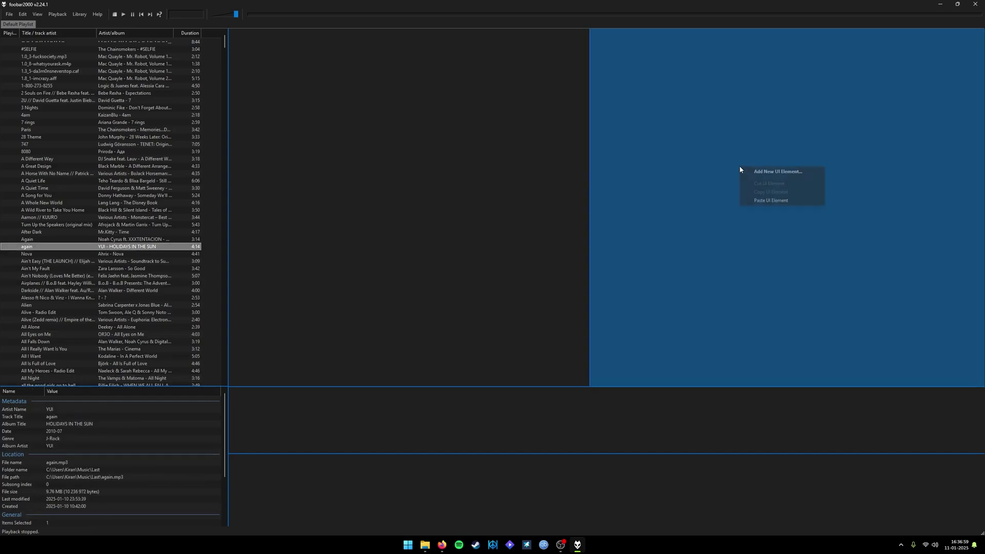
pyautogui.click(752, 171)
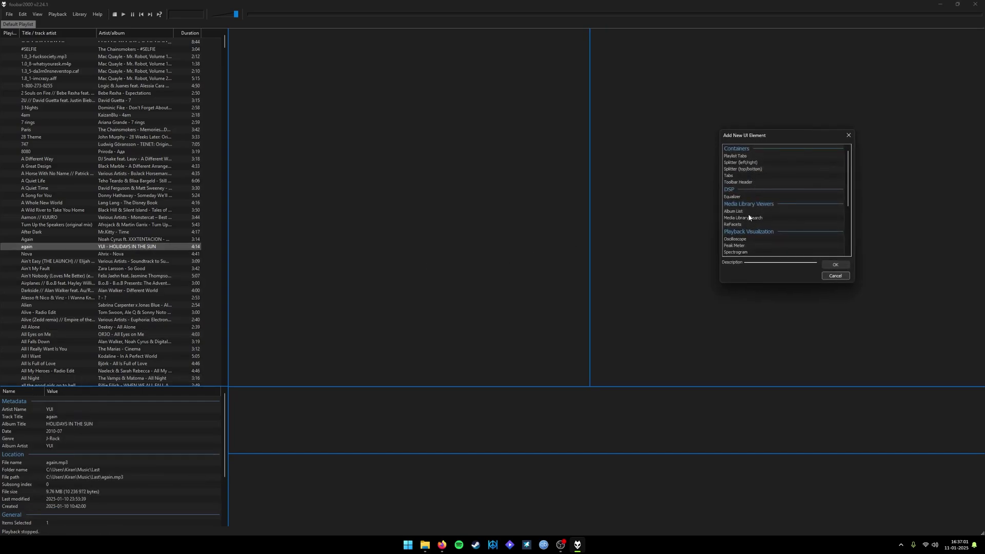
pyautogui.scroll(-2, 744, 205)
pyautogui.scroll(-2, 749, 242)
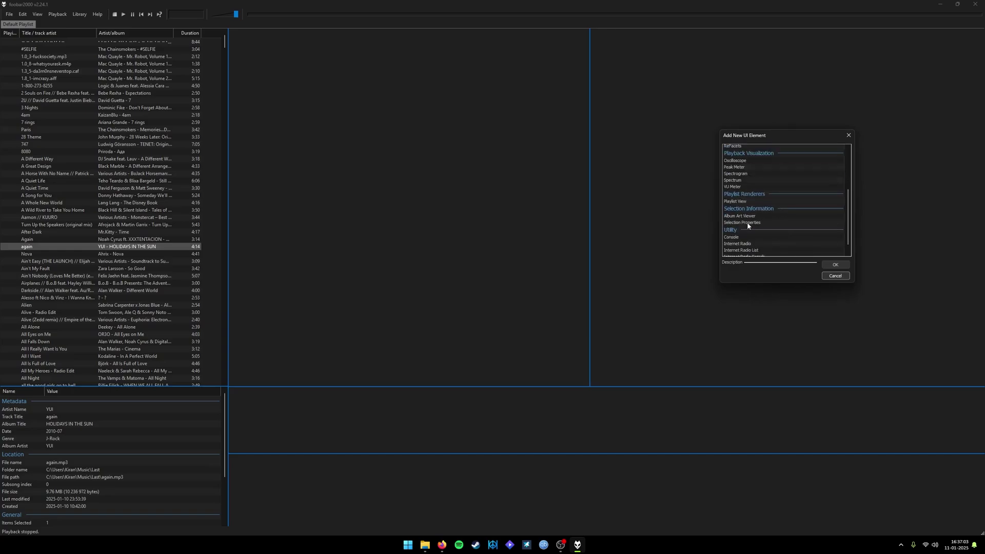
pyautogui.click(748, 217)
pyautogui.click(835, 264)
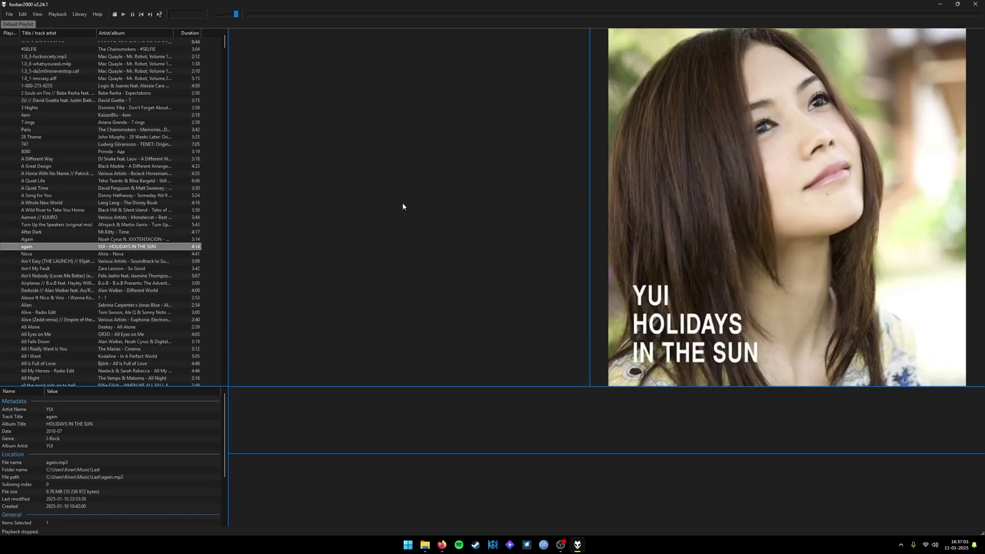
# - Select several playlist tracks to check the cover images in the Album Art Viewer
pyautogui.click(110, 254)
pyautogui.click(114, 261)
pyautogui.click(121, 298)
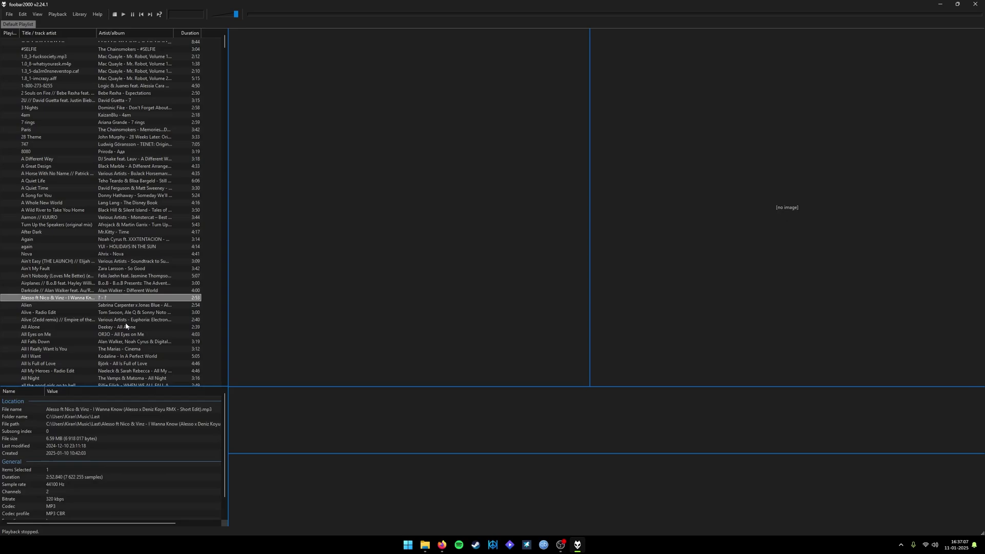
pyautogui.click(126, 327)
pyautogui.click(130, 363)
pyautogui.click(114, 357)
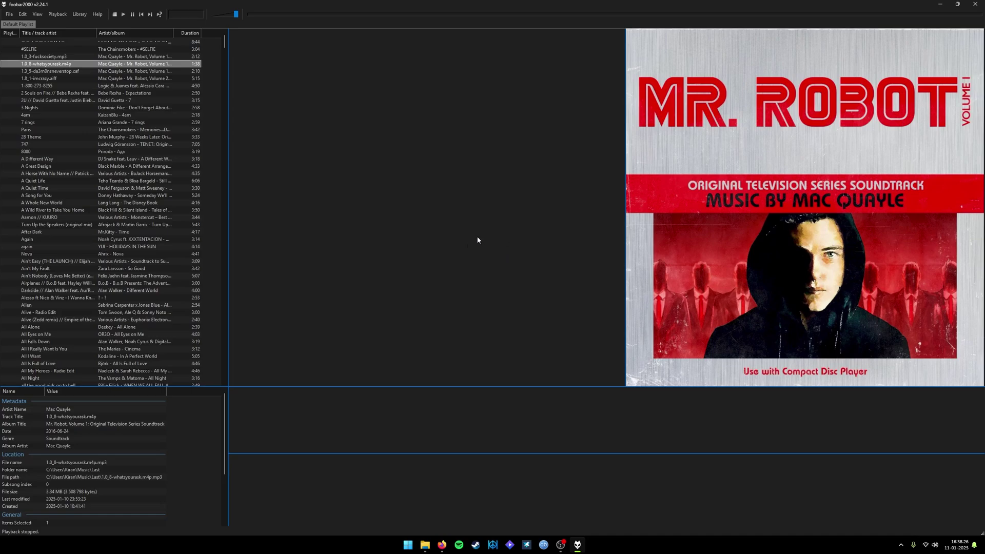
# - Switch to Firefox and look through the component list on the foobar2000 Components page
pyautogui.click(444, 550)
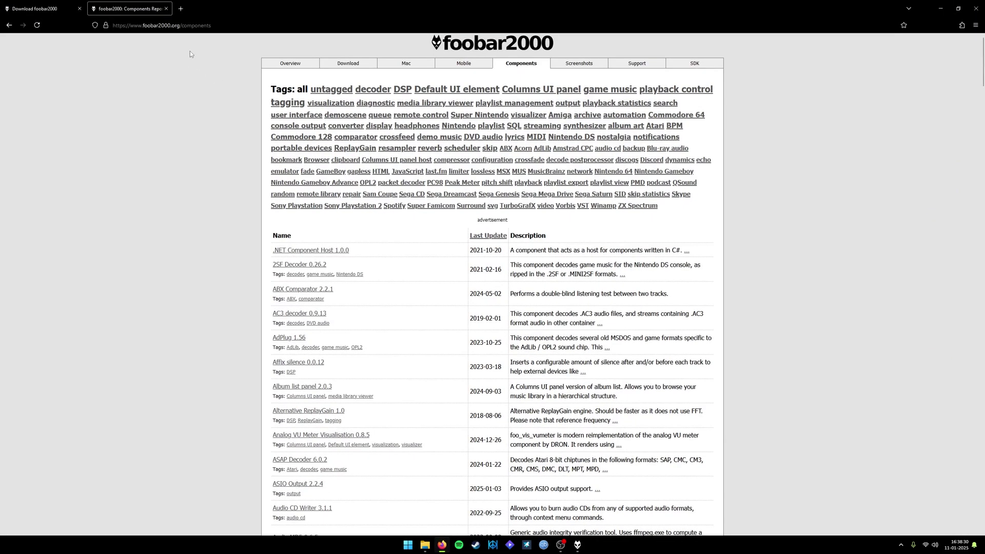
pyautogui.click(186, 25)
pyautogui.click(184, 239)
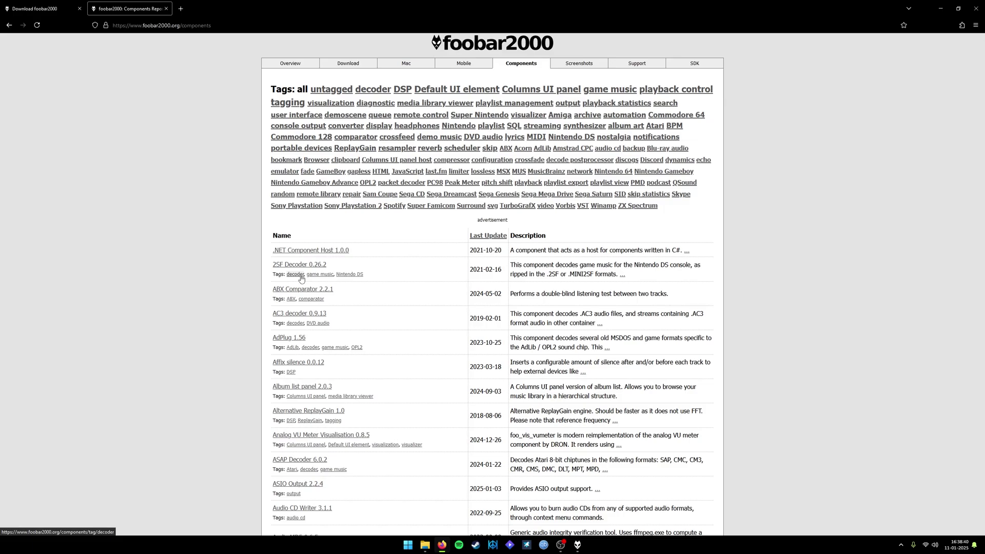
pyautogui.scroll(-10, 477, 322)
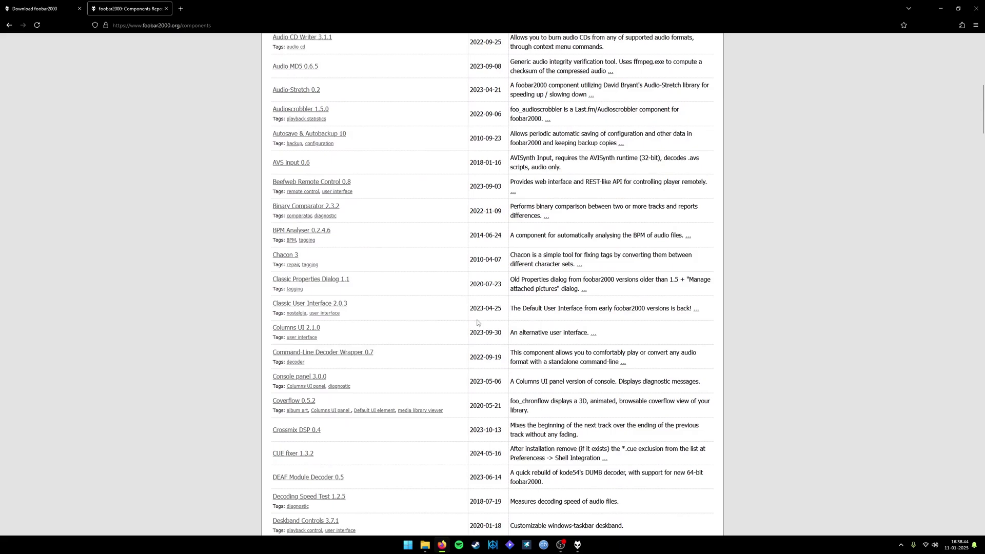
pyautogui.scroll(-13, 477, 322)
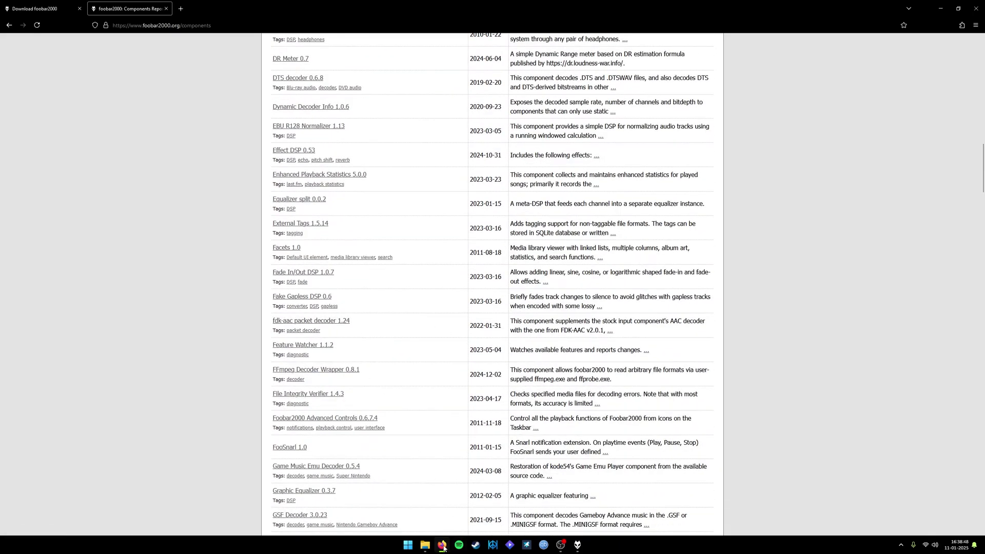
pyautogui.hotkey('alt', 'Tab')
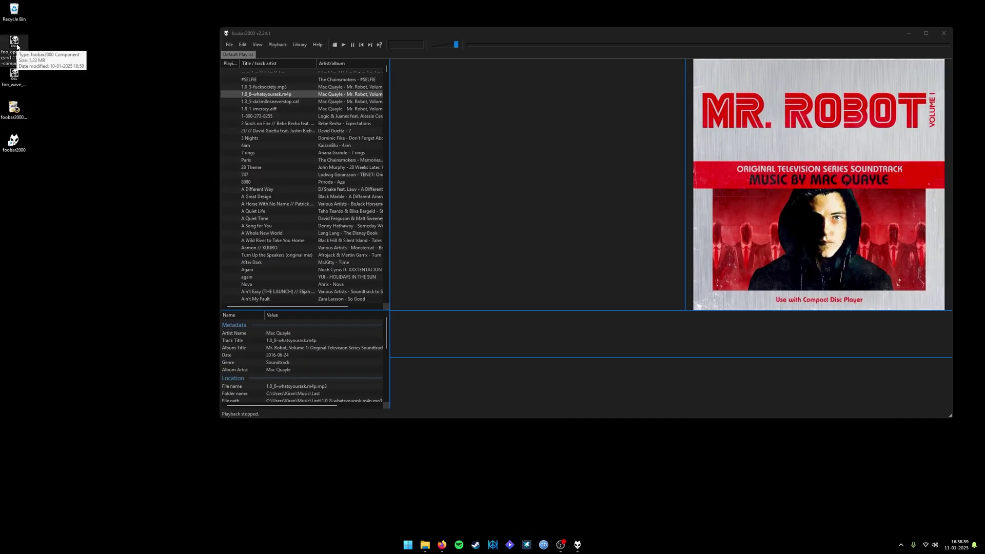
# - Install the foo_openlyrics component from its desktop file and apply the change with a foobar2000 restart
pyautogui.click(19, 78)
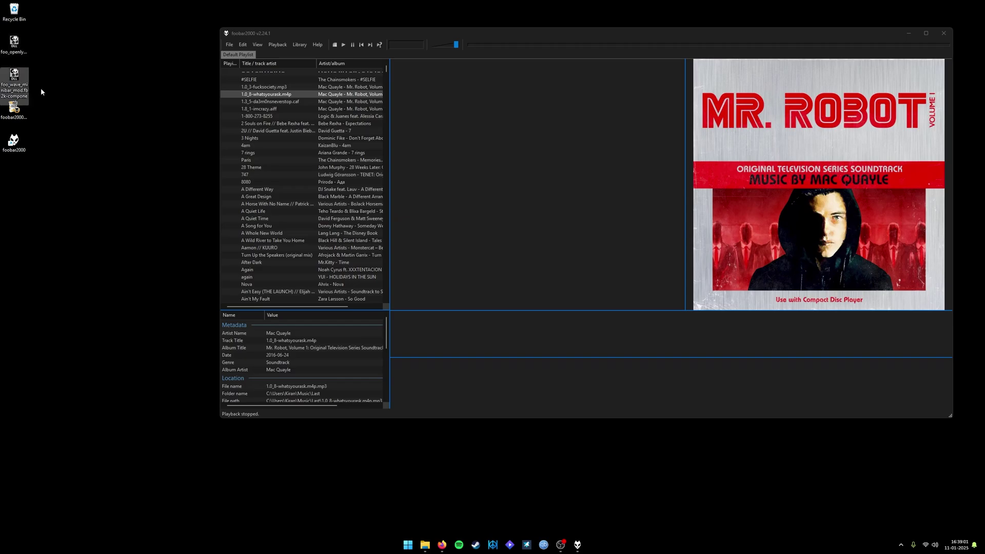
pyautogui.click(36, 74)
pyautogui.doubleClick(21, 53)
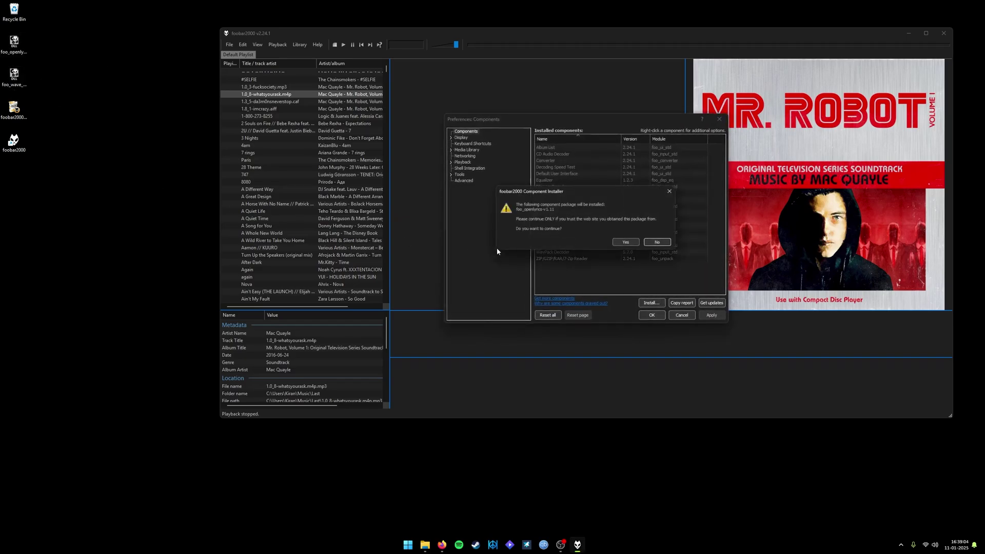
pyautogui.click(635, 243)
pyautogui.click(711, 315)
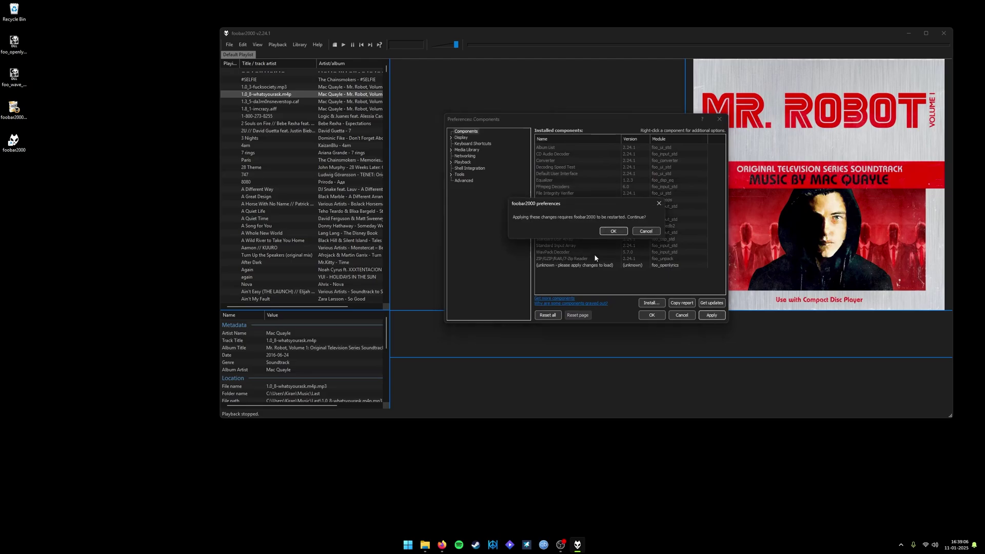
pyautogui.click(609, 234)
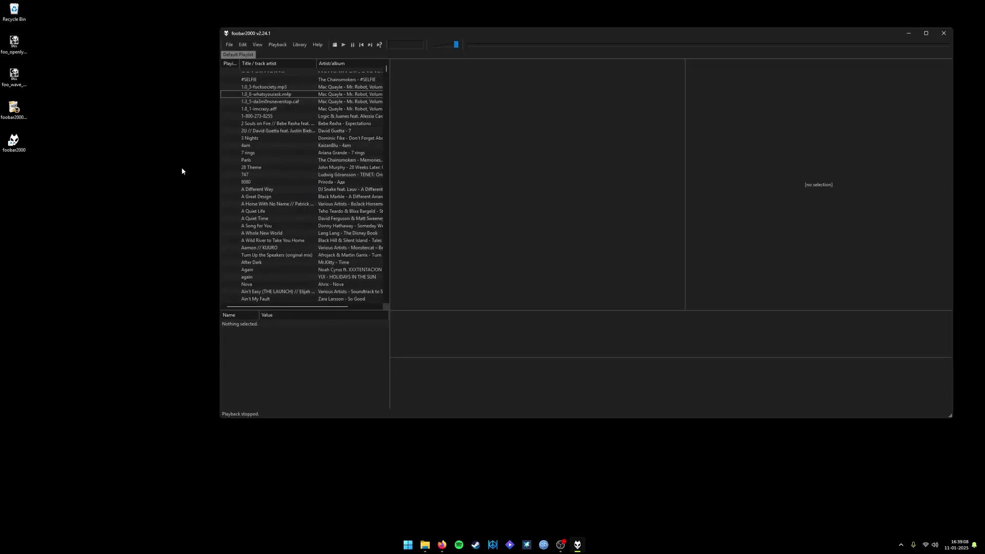
# - Install the foo_wave_minibar_mod component from its desktop file with a foobar2000 restart, and maximize the player window
pyautogui.doubleClick(23, 75)
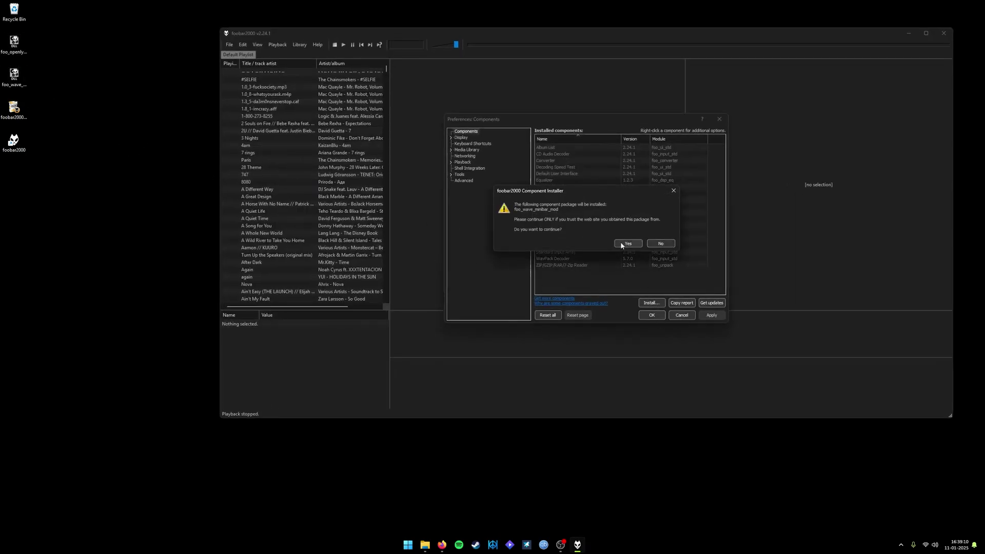
pyautogui.click(632, 243)
pyautogui.click(704, 317)
pyautogui.click(612, 235)
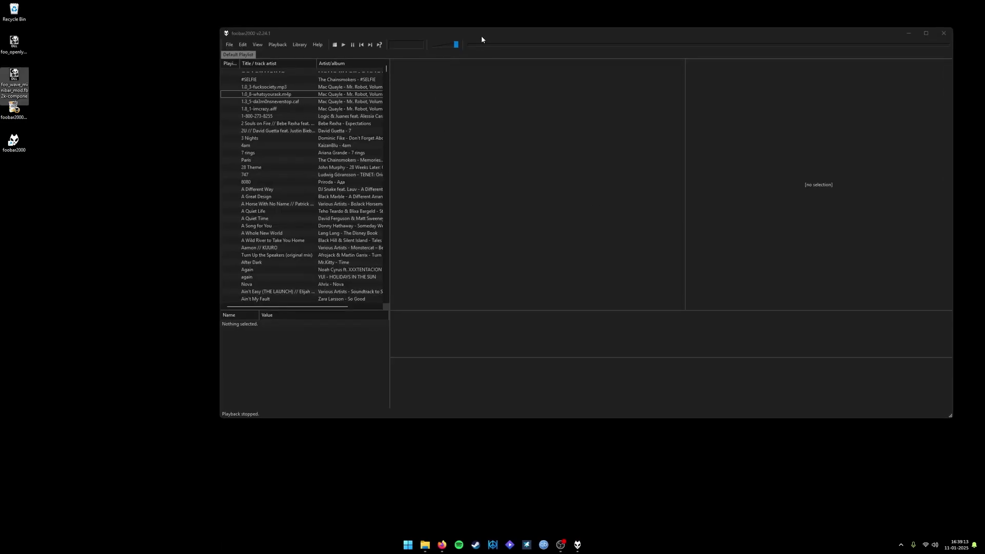
pyautogui.moveTo(482, 35); pyautogui.dragTo(461, 2)
# - Open the preferences and look through the Tools pages for OpenLyrics and Tagging
pyautogui.click(9, 14)
pyautogui.click(32, 102)
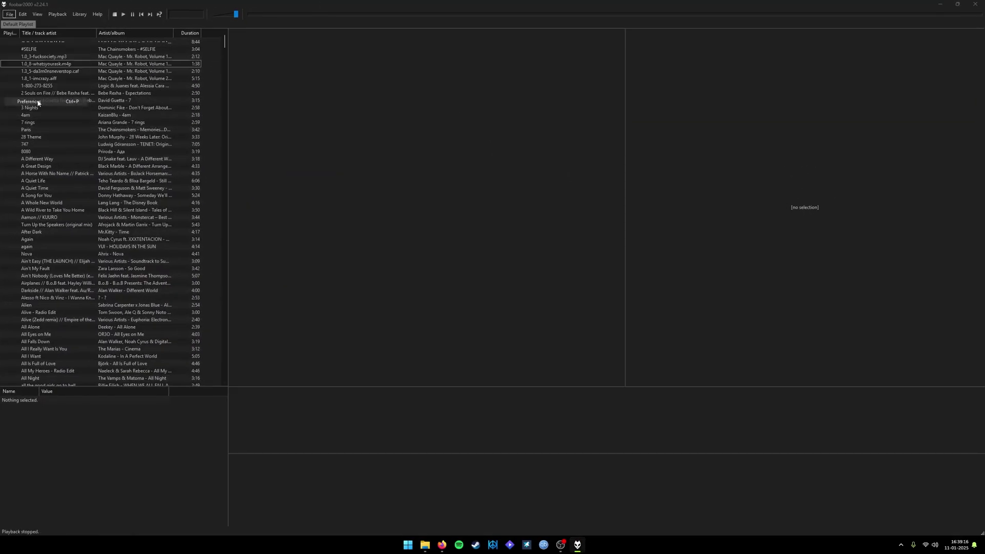
pyautogui.click(231, 144)
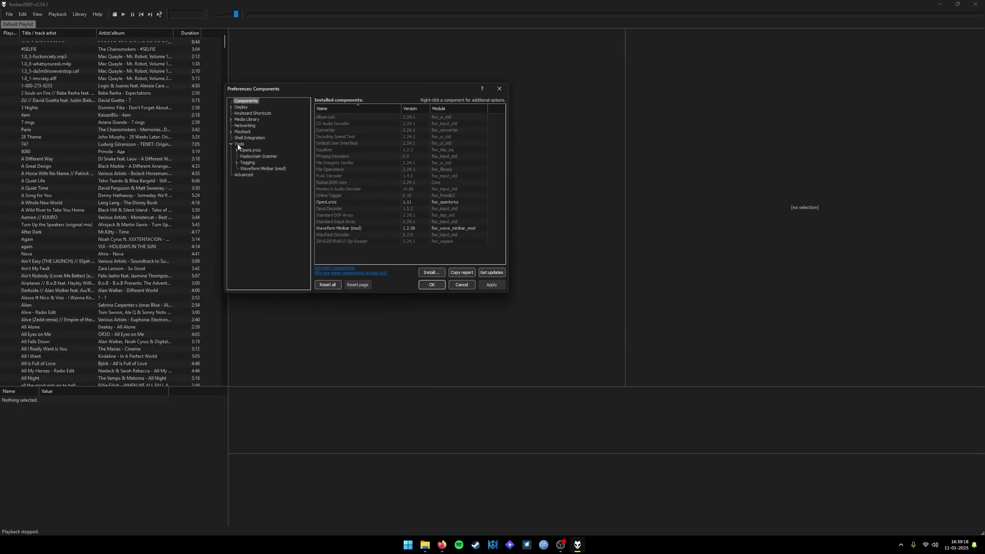
pyautogui.click(239, 144)
pyautogui.moveTo(281, 93); pyautogui.dragTo(308, 126)
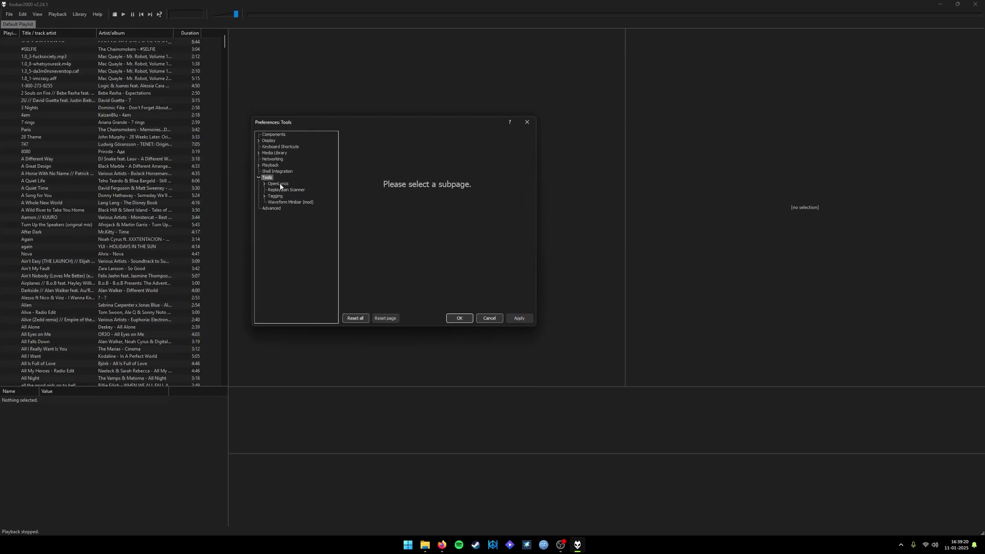
pyautogui.click(281, 185)
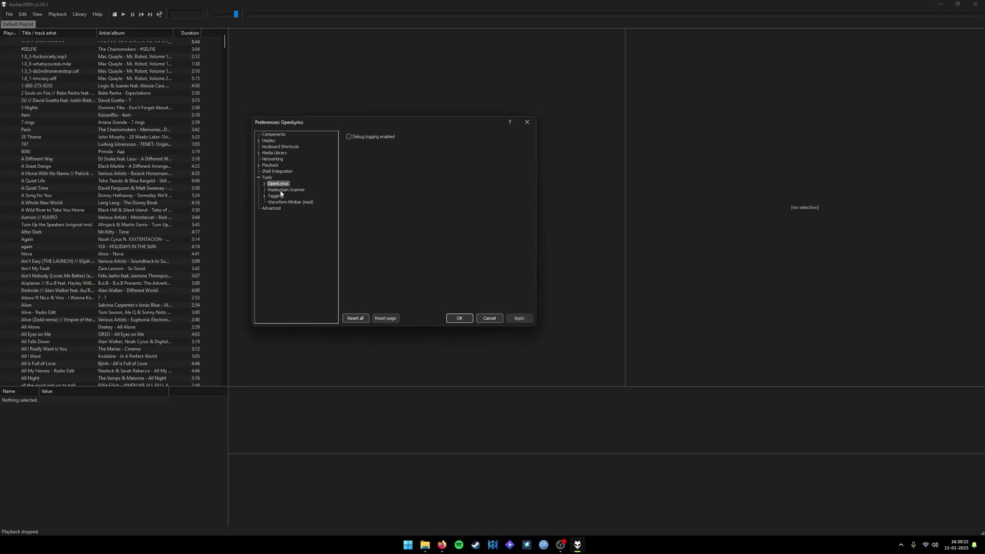
pyautogui.click(277, 197)
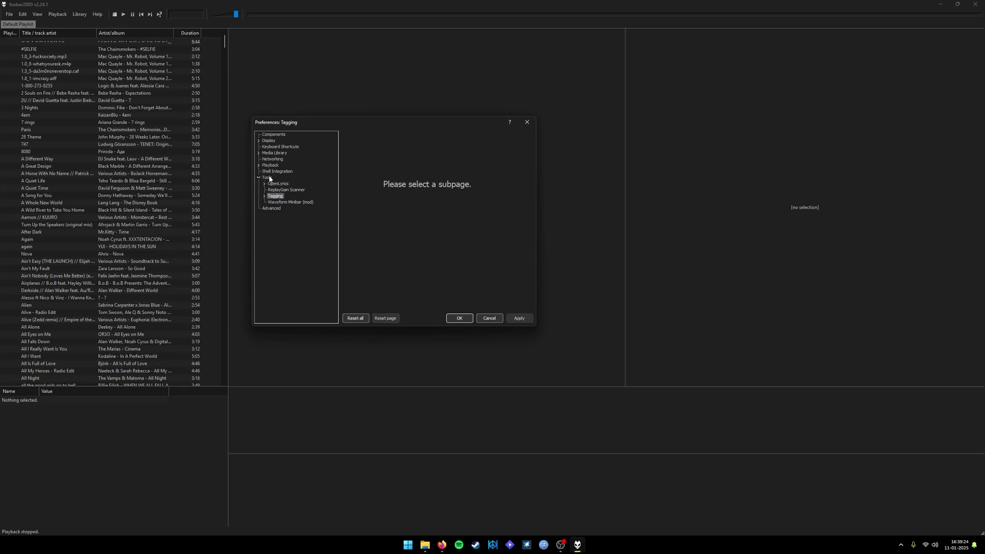
pyautogui.click(269, 178)
# - Check the installed components list for OpenLyrics and Waveform Minibar (mod) among the built-in components, and close the preferences
pyautogui.click(272, 135)
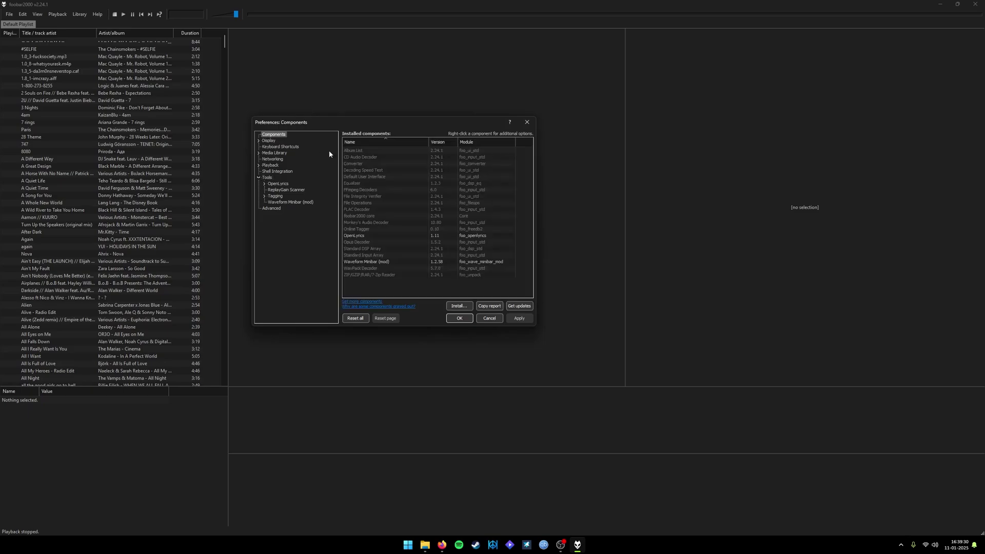
pyautogui.click(358, 263)
pyautogui.click(354, 236)
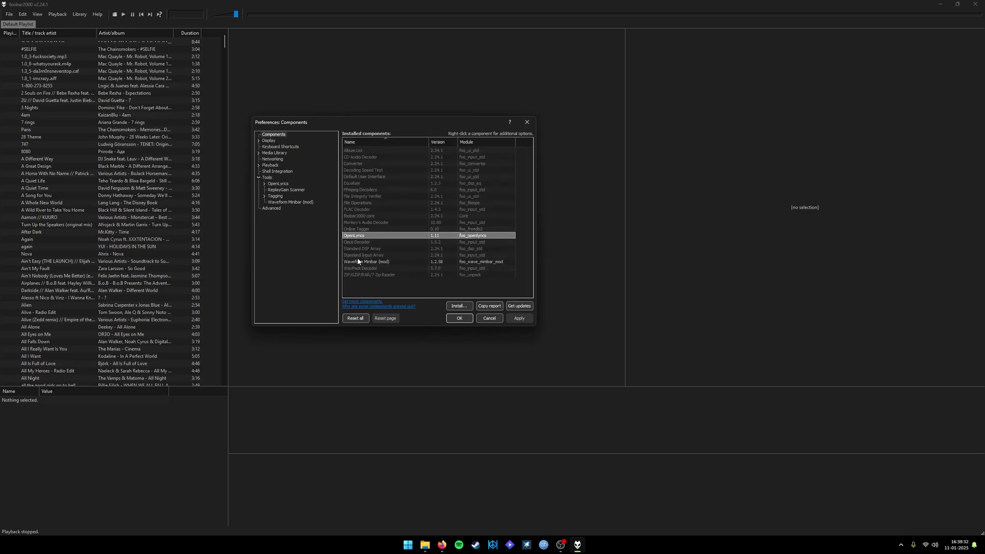
pyautogui.click(360, 262)
pyautogui.click(358, 197)
pyautogui.click(353, 209)
pyautogui.click(354, 222)
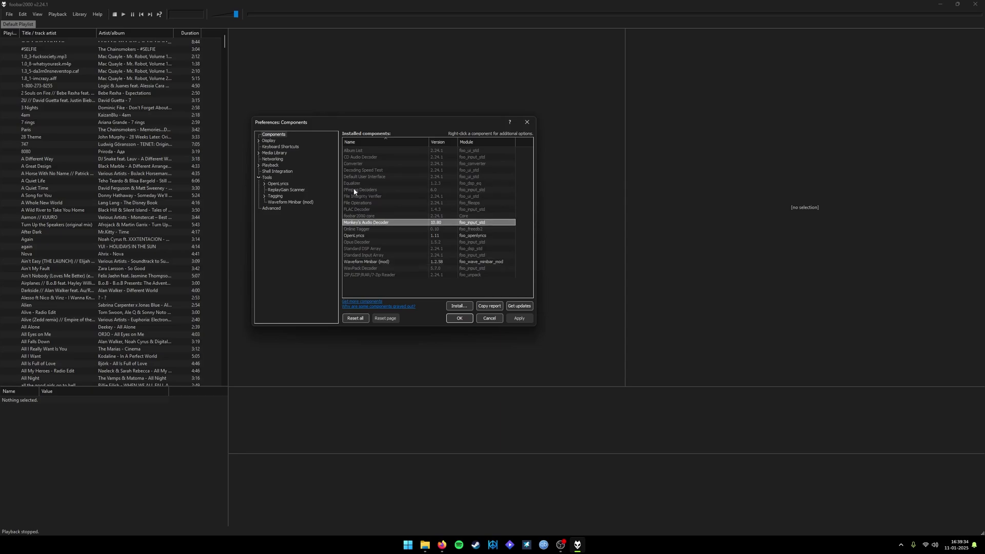
pyautogui.click(357, 151)
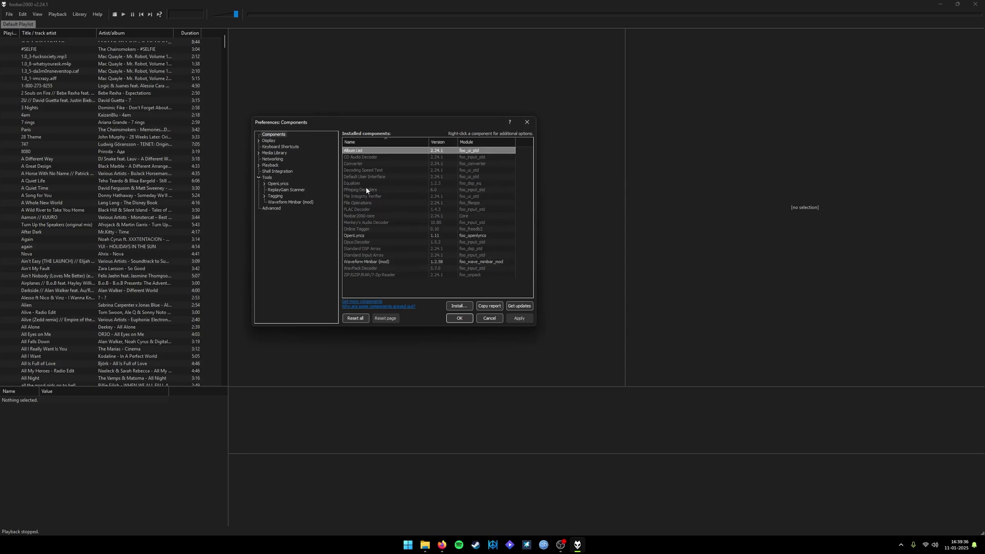
pyautogui.click(369, 236)
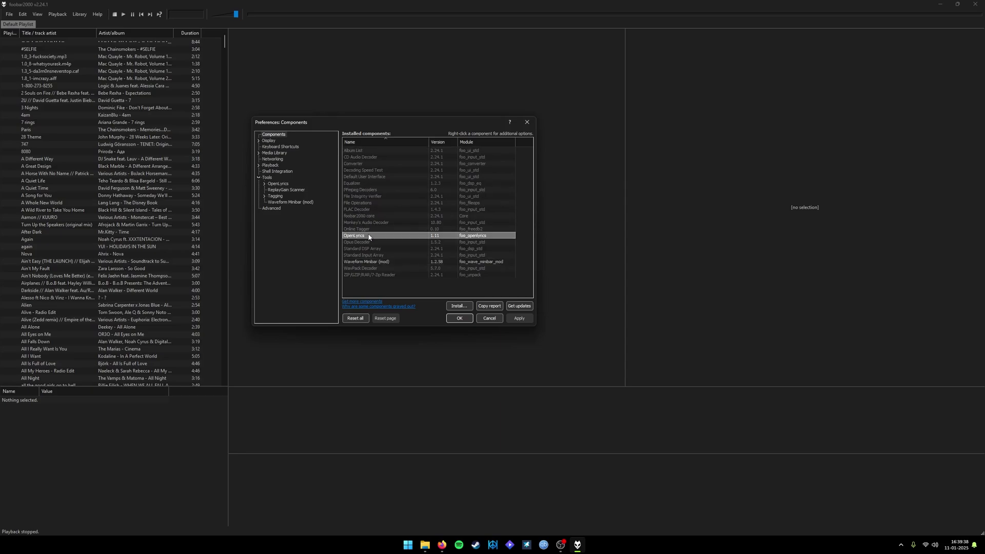
pyautogui.click(369, 263)
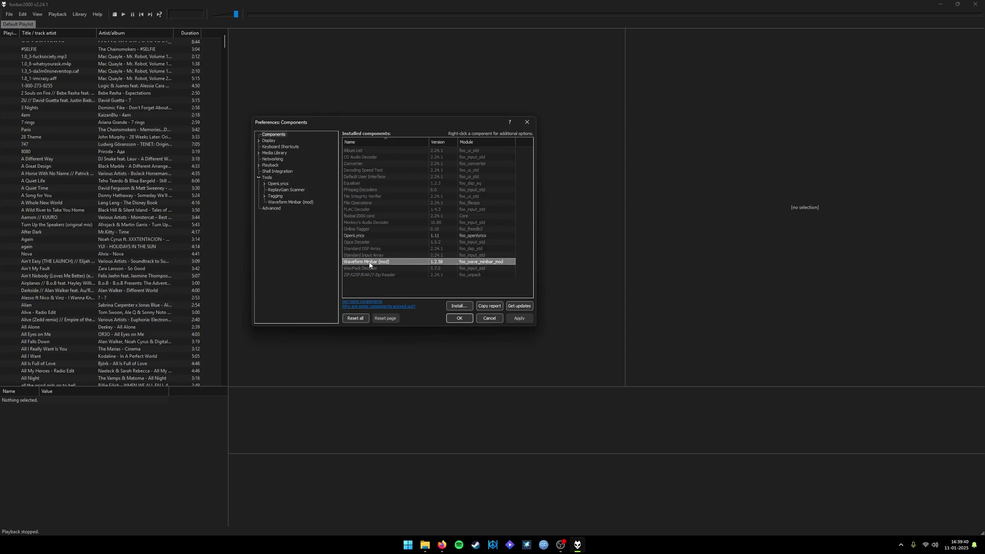
pyautogui.press('Escape')
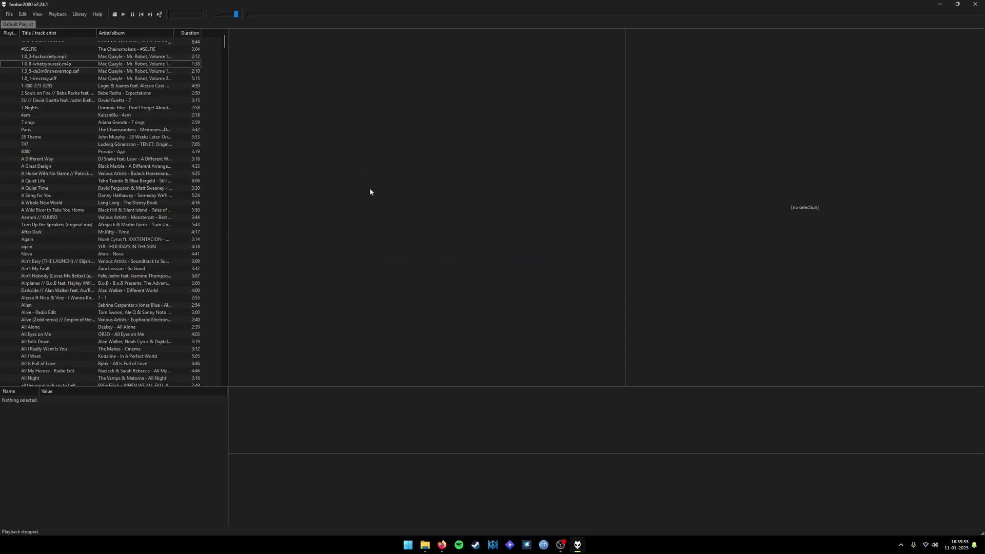
# - Add an OpenLyrics Panel element to the empty pane between the playlist and the album art
pyautogui.click(405, 195)
pyautogui.moveTo(412, 137); pyautogui.dragTo(416, 184)
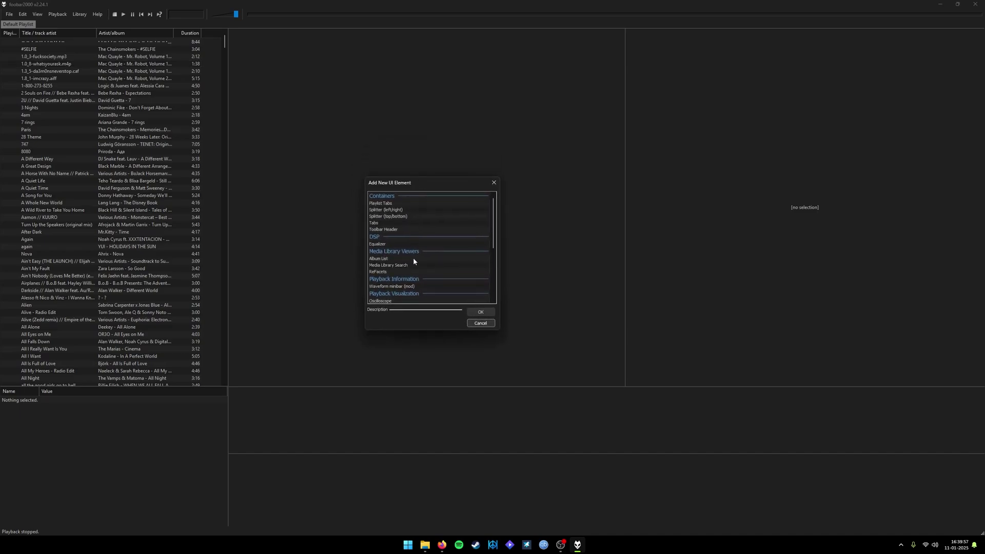
pyautogui.scroll(-5, 414, 262)
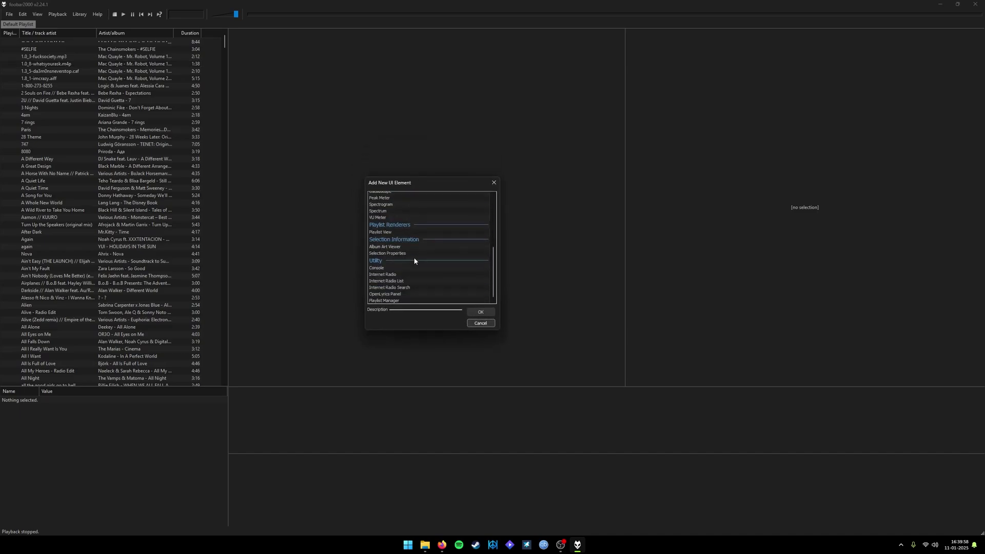
pyautogui.click(388, 295)
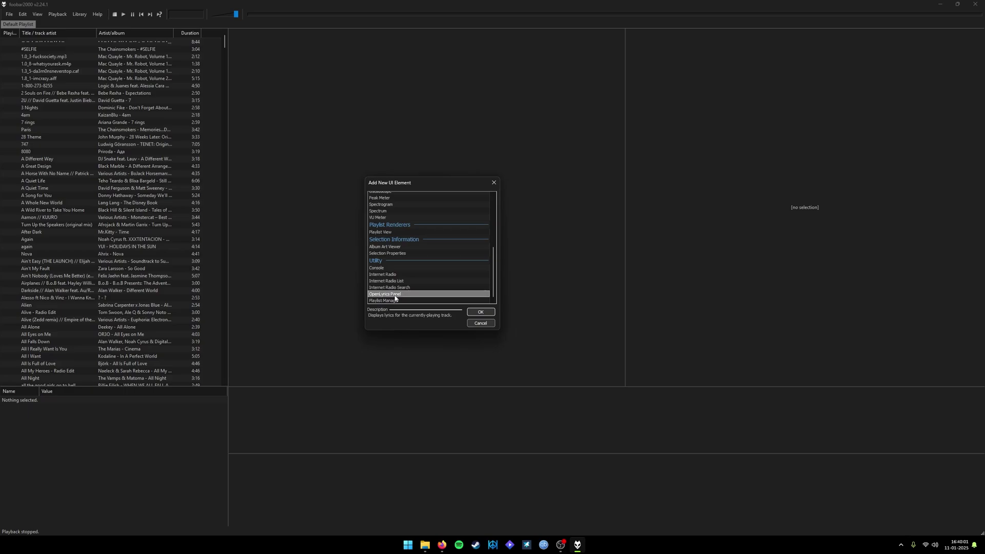
pyautogui.click(480, 312)
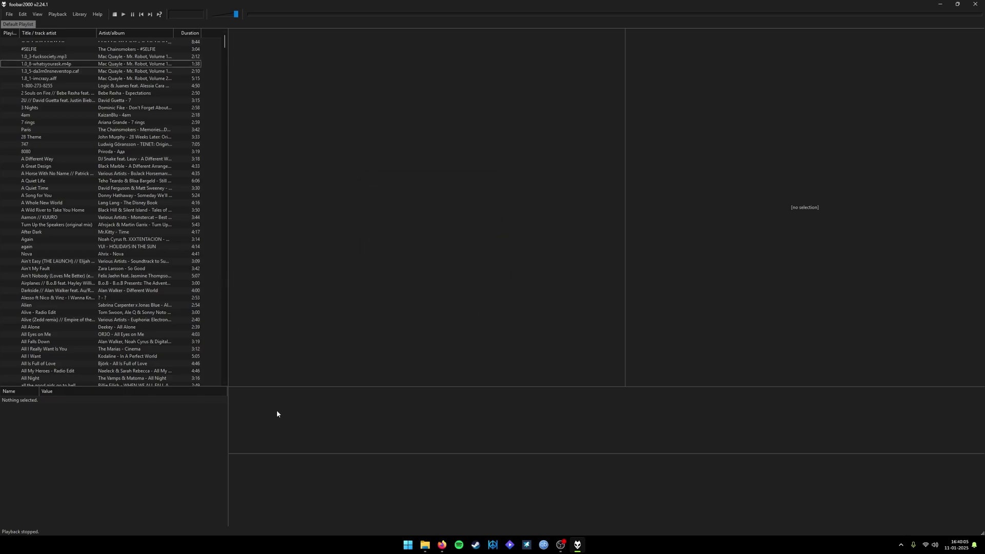
# - Set the storage directory for OpenLyrics local files to Same directory as the track
pyautogui.click(160, 357)
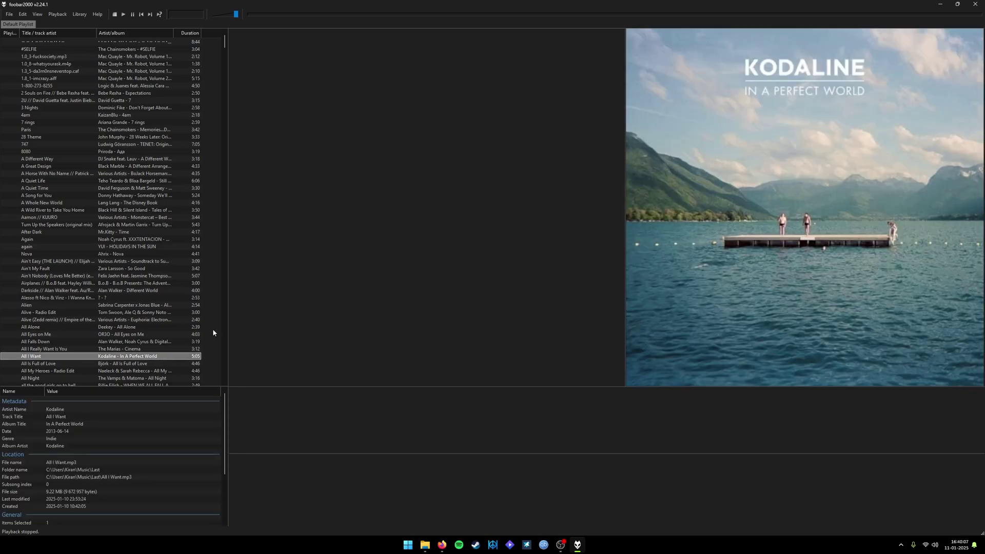
pyautogui.rightClick(310, 241)
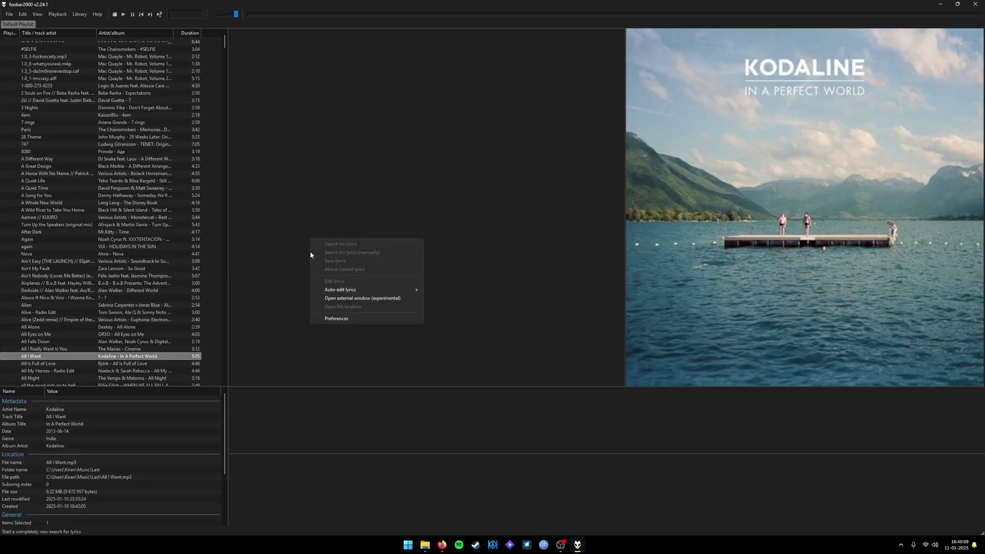
pyautogui.click(341, 319)
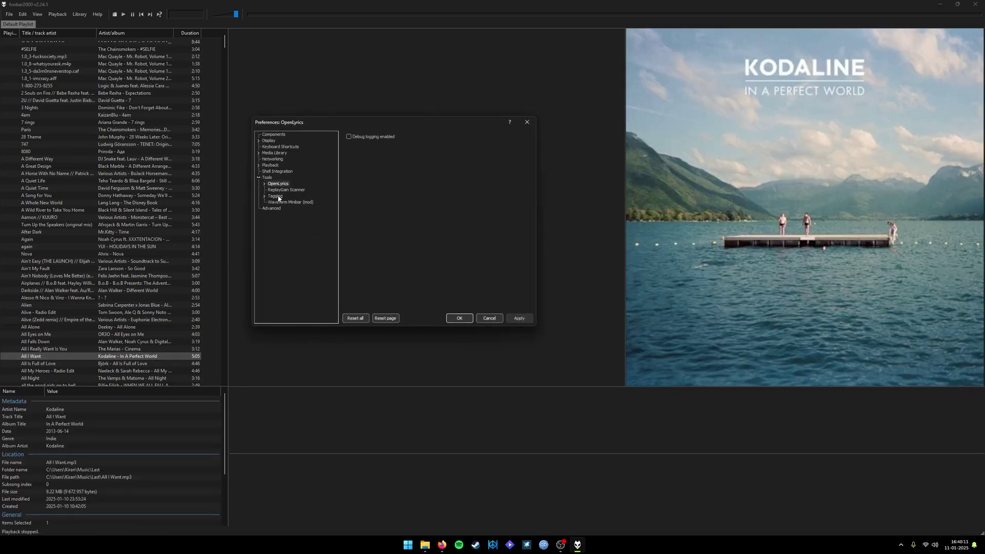
pyautogui.click(264, 185)
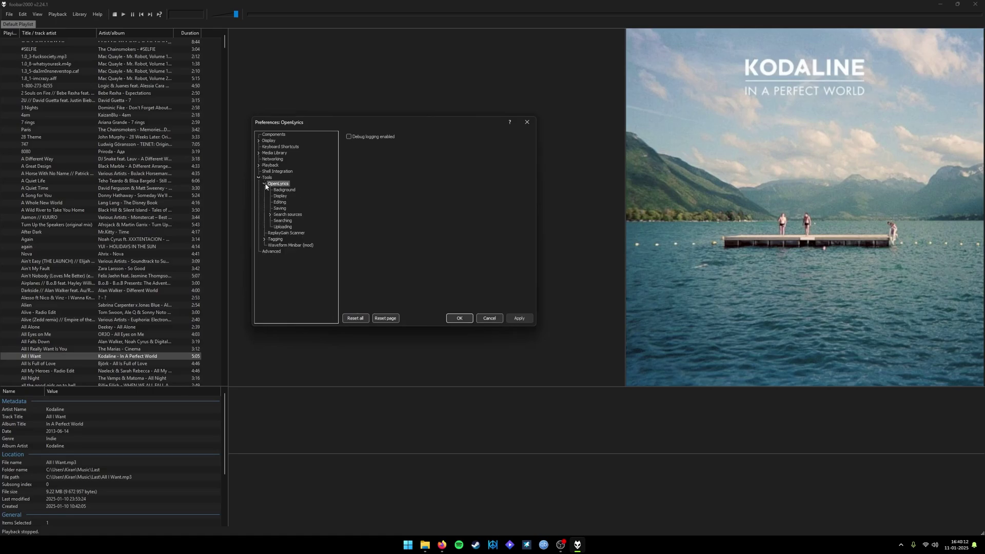
pyautogui.click(281, 215)
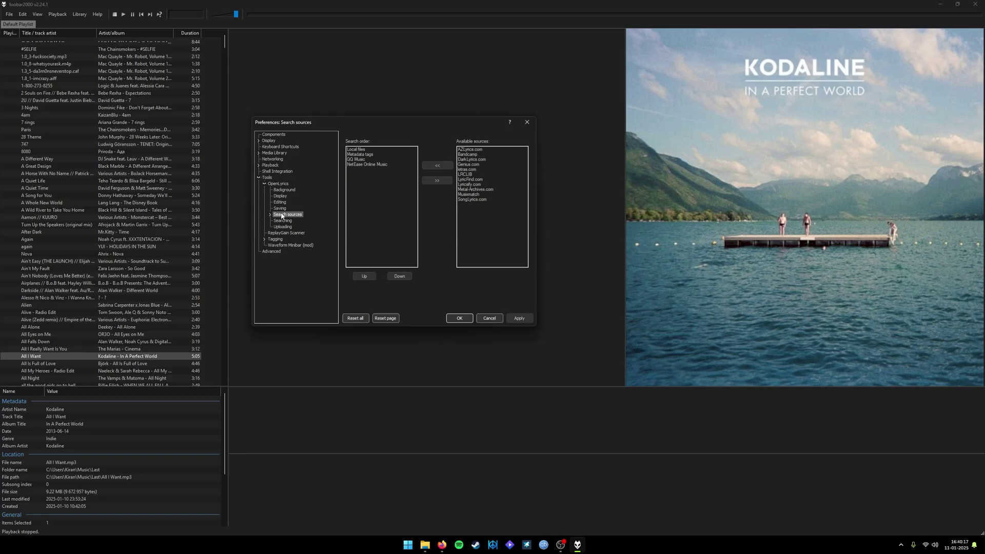
pyautogui.click(270, 214)
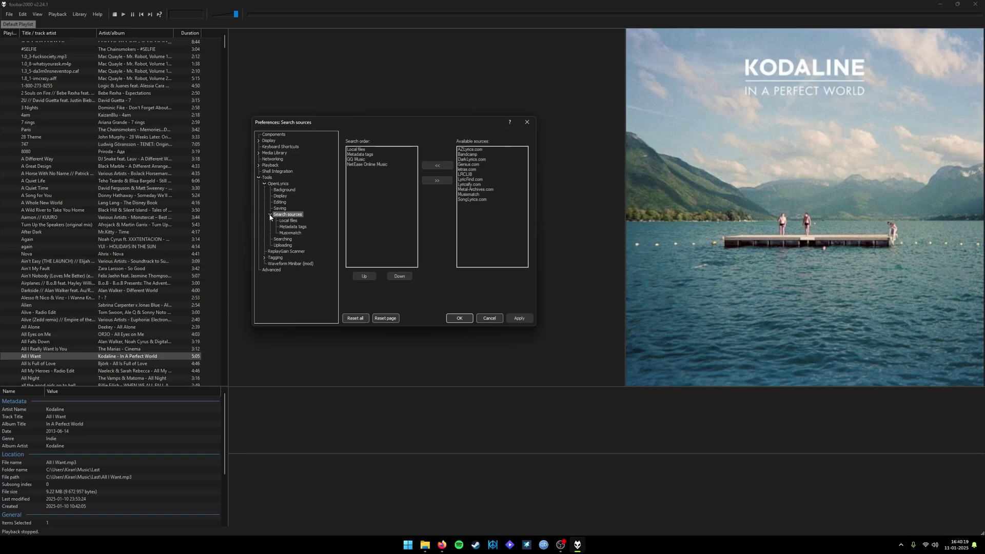
pyautogui.click(288, 229)
pyautogui.click(288, 221)
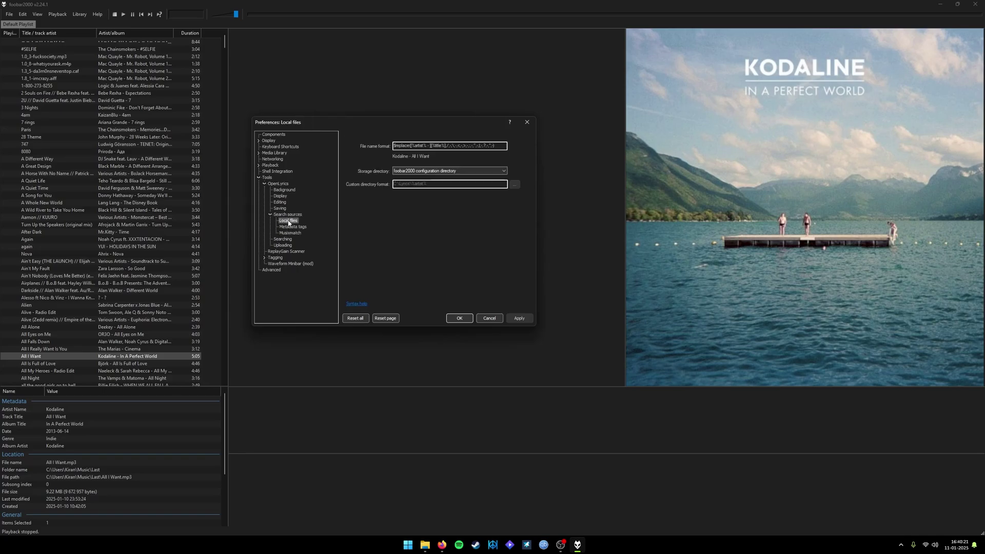
pyautogui.click(467, 172)
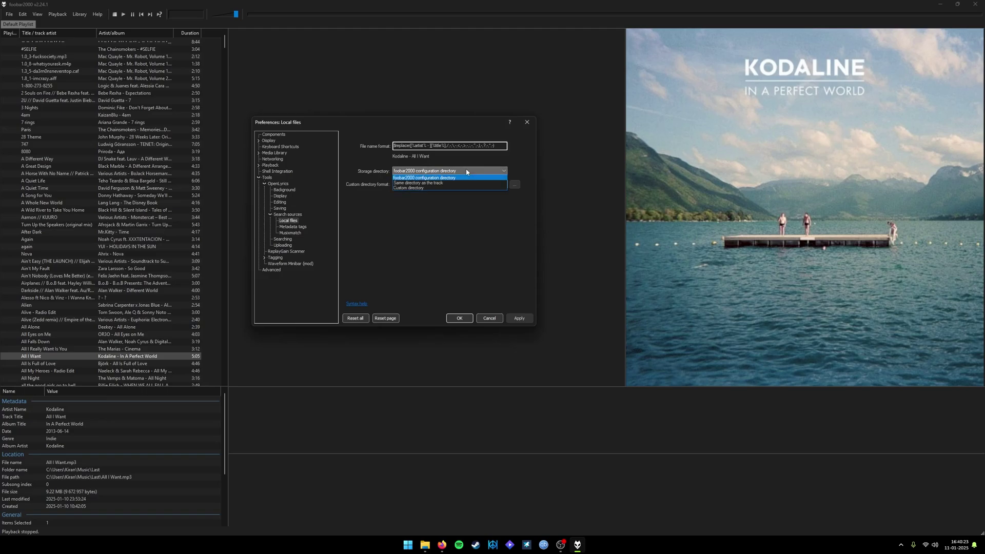
pyautogui.click(432, 183)
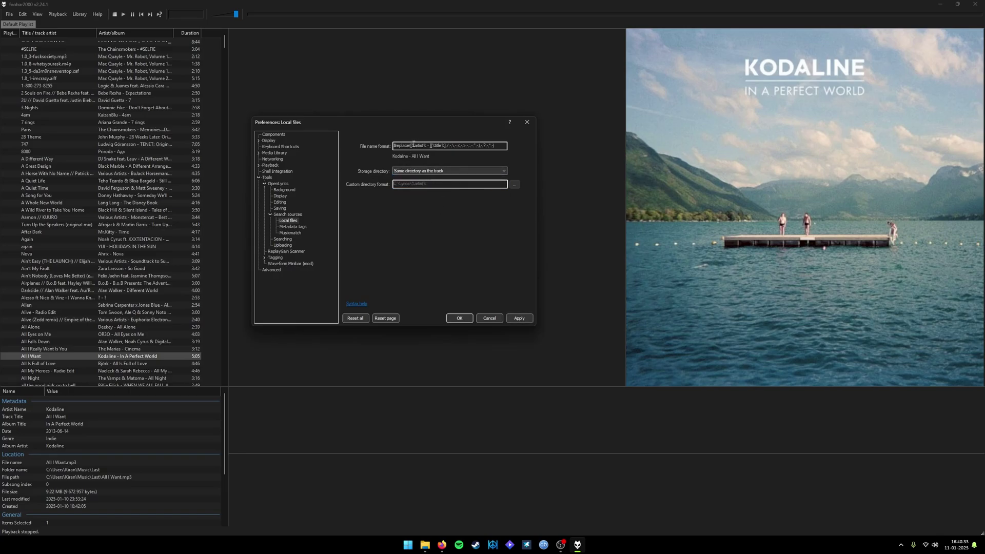
# - Remove the artist part from the local lyrics file name format so only the title remains, and apply the preferences
pyautogui.moveTo(411, 146); pyautogui.dragTo(429, 146)
pyautogui.press('BackSpace')
pyautogui.press('Delete')
pyautogui.moveTo(392, 122); pyautogui.dragTo(398, 140)
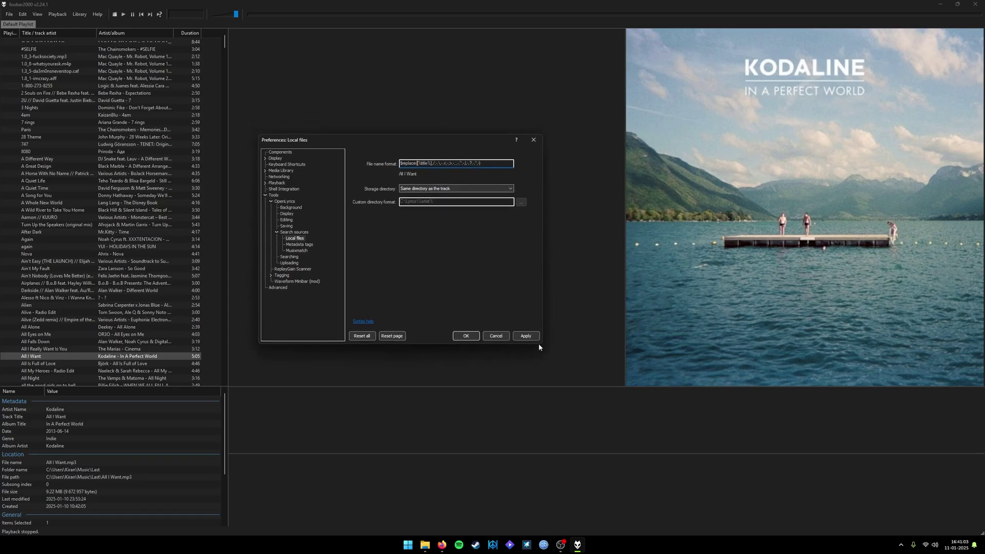
pyautogui.click(525, 336)
pyautogui.click(461, 334)
# - Play several tracks to test the lyrics search, pausing at Ain't Nobody (Loves Me Better) and lowering the volume
pyautogui.click(114, 312)
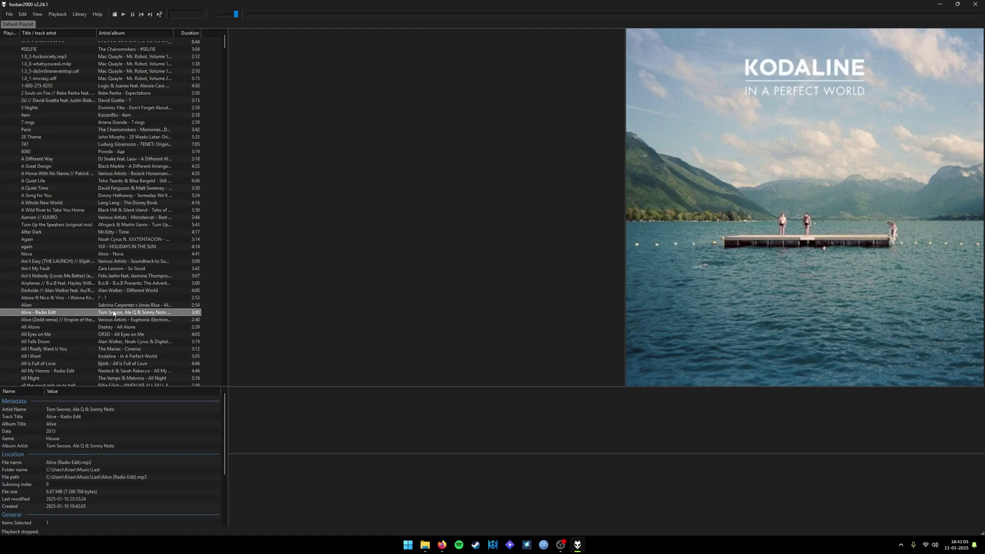
pyautogui.doubleClick(115, 305)
pyautogui.doubleClick(120, 299)
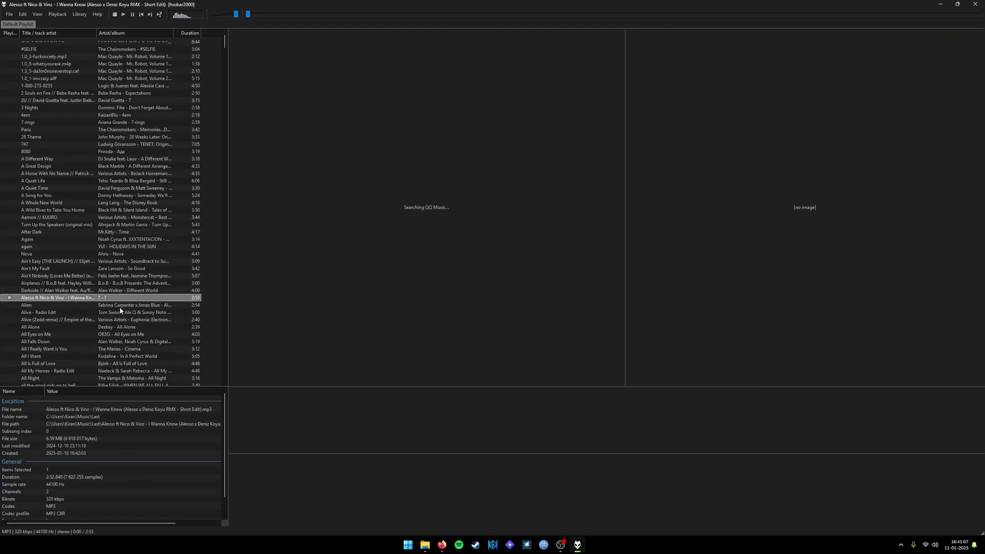
pyautogui.press('XF86AudioPrev')
pyautogui.press('XF86AudioPrev')
pyautogui.press('XF86AudioPrev')
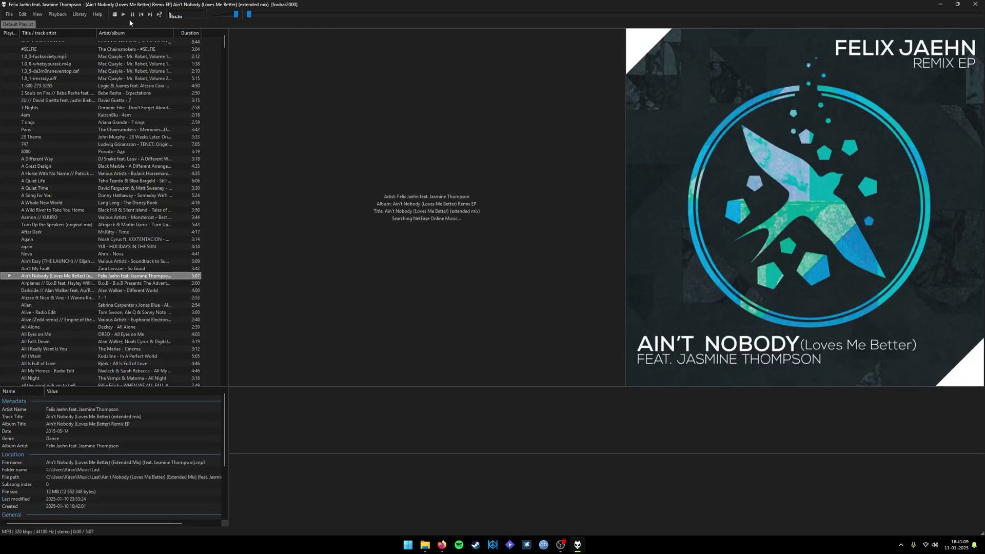
pyautogui.click(132, 15)
pyautogui.moveTo(236, 14); pyautogui.dragTo(208, 23)
# - Play further tracks such as Nova, again and After Dark to check their lyrics in the OpenLyrics panel
pyautogui.click(100, 270)
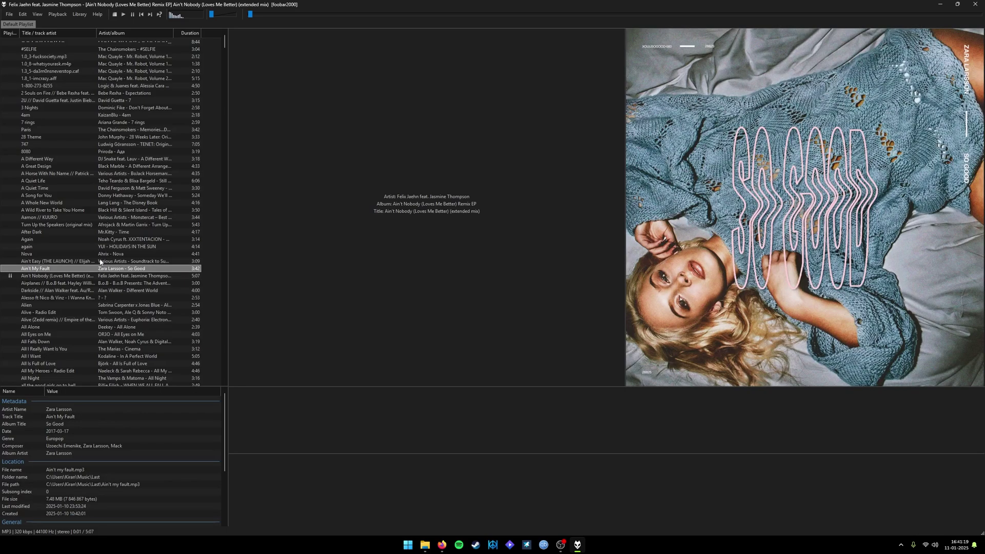
pyautogui.doubleClick(100, 262)
pyautogui.doubleClick(103, 254)
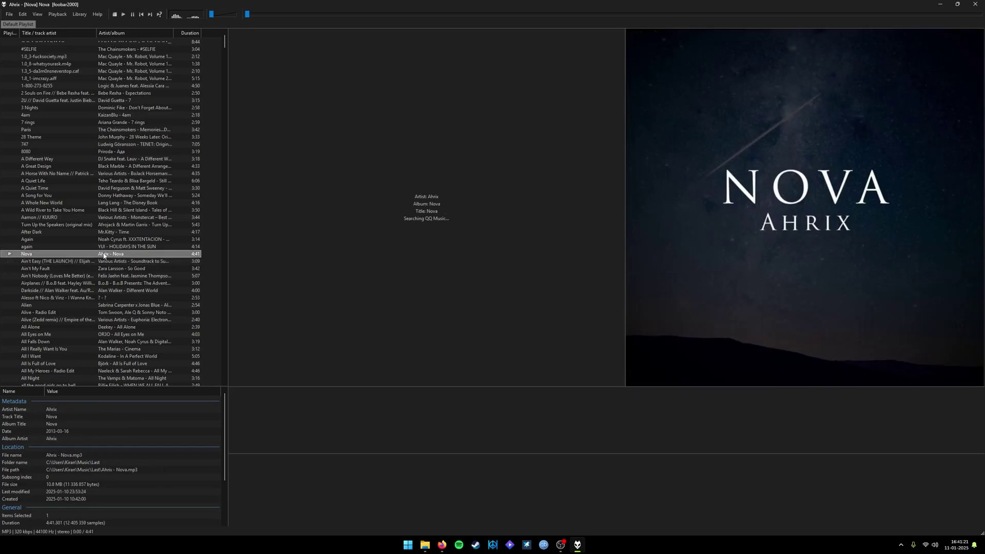
pyautogui.doubleClick(106, 246)
pyautogui.doubleClick(107, 232)
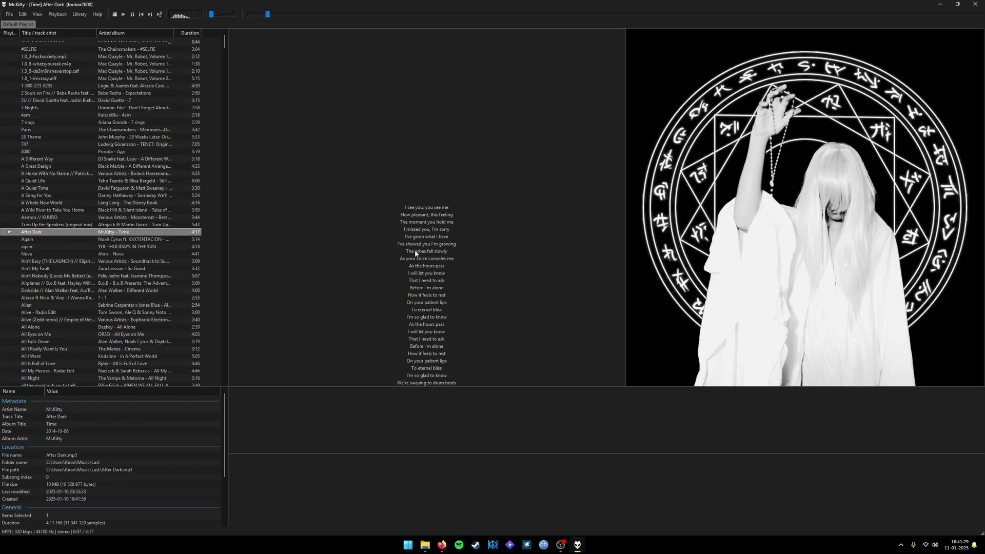
# - Examine the OpenLyrics search sources in the preferences, comparing the active search order with the available lyrics sites such as AZLyrics.com, Bandcamp and Musixmatch
pyautogui.click(9, 14)
pyautogui.click(31, 101)
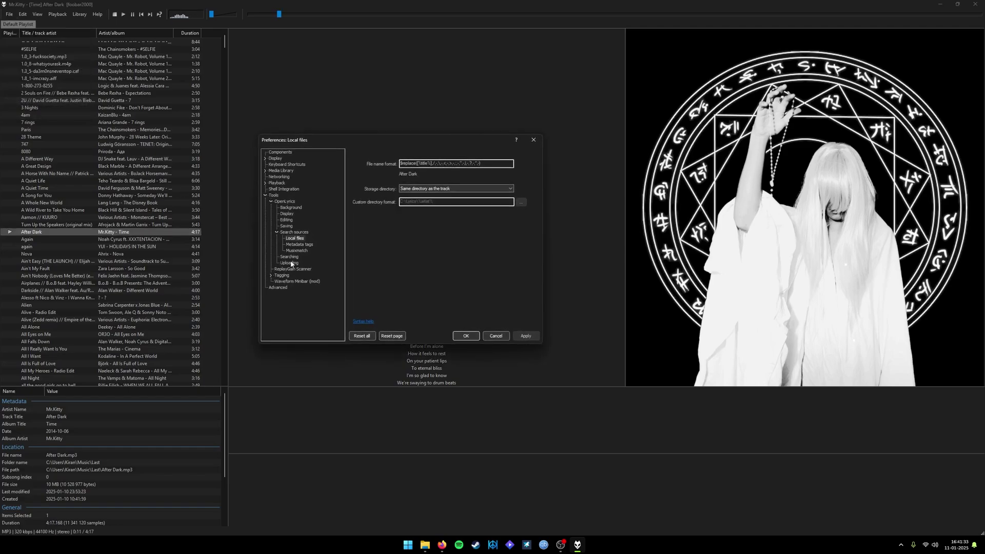
pyautogui.click(294, 232)
pyautogui.moveTo(372, 139); pyautogui.dragTo(386, 157)
pyautogui.click(383, 192)
pyautogui.click(384, 195)
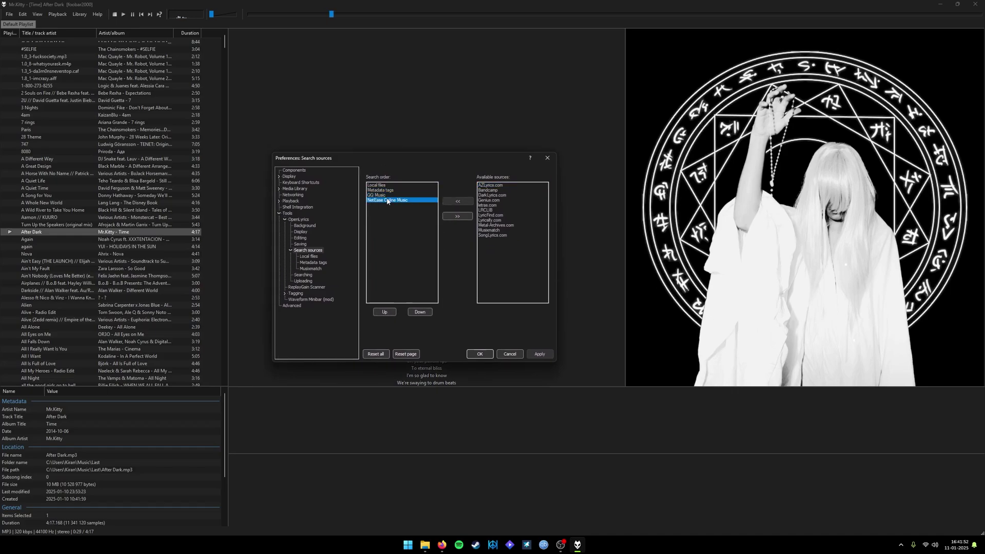
pyautogui.click(384, 192)
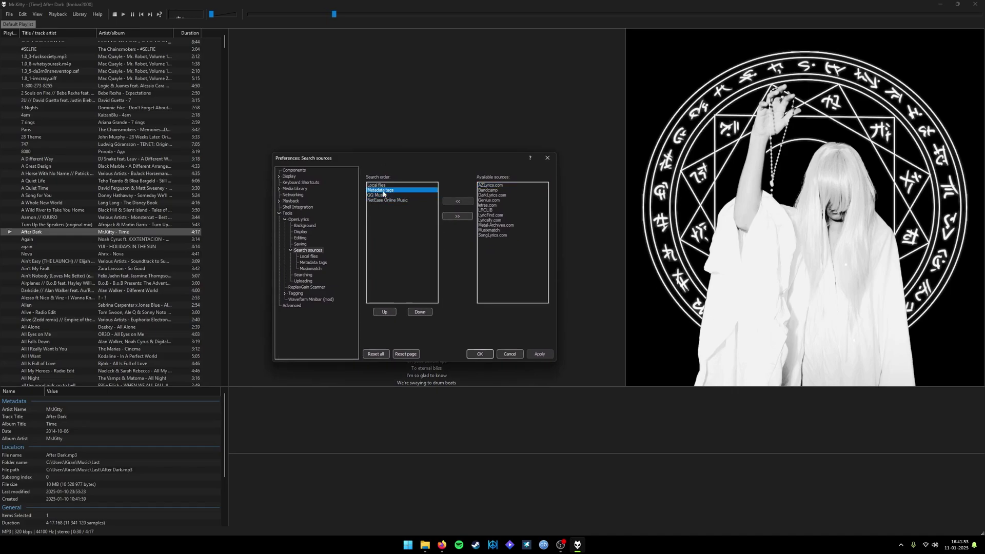
pyautogui.click(488, 196)
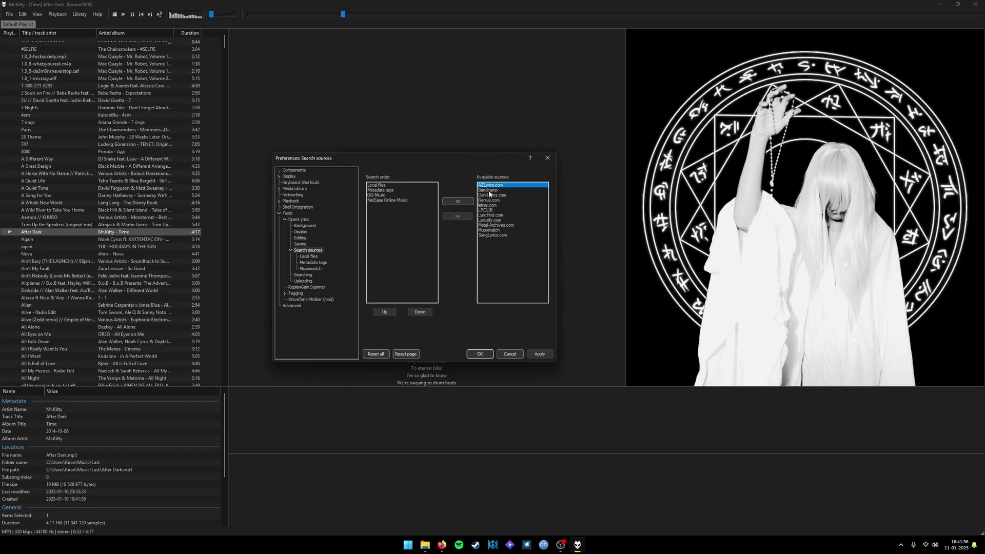
pyautogui.click(489, 190)
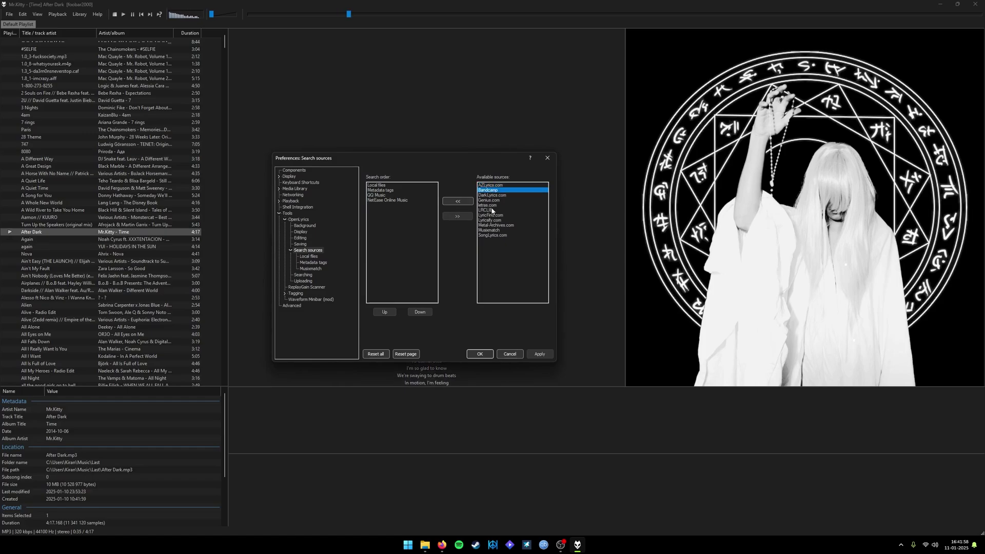
pyautogui.click(496, 230)
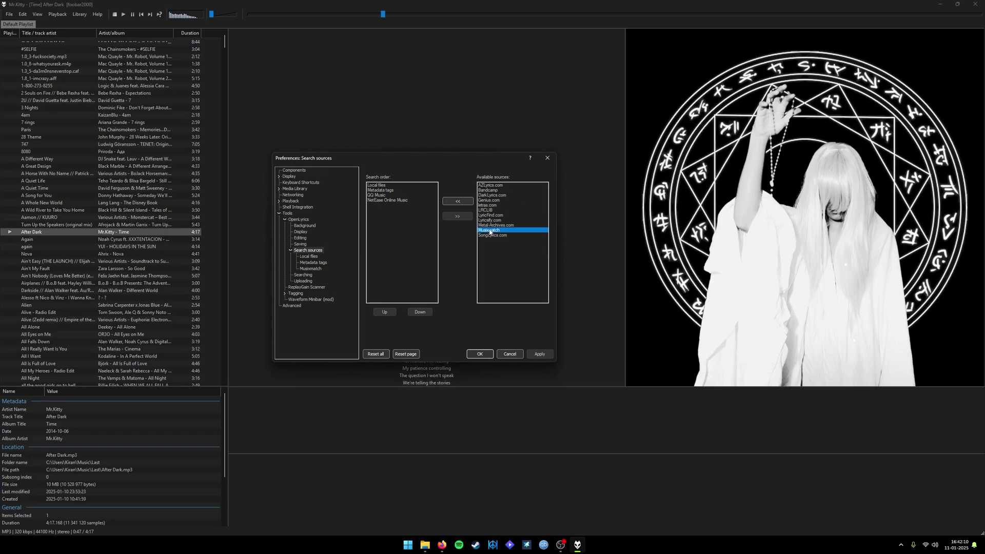
pyautogui.moveTo(433, 162); pyautogui.dragTo(681, 180)
pyautogui.click(795, 179)
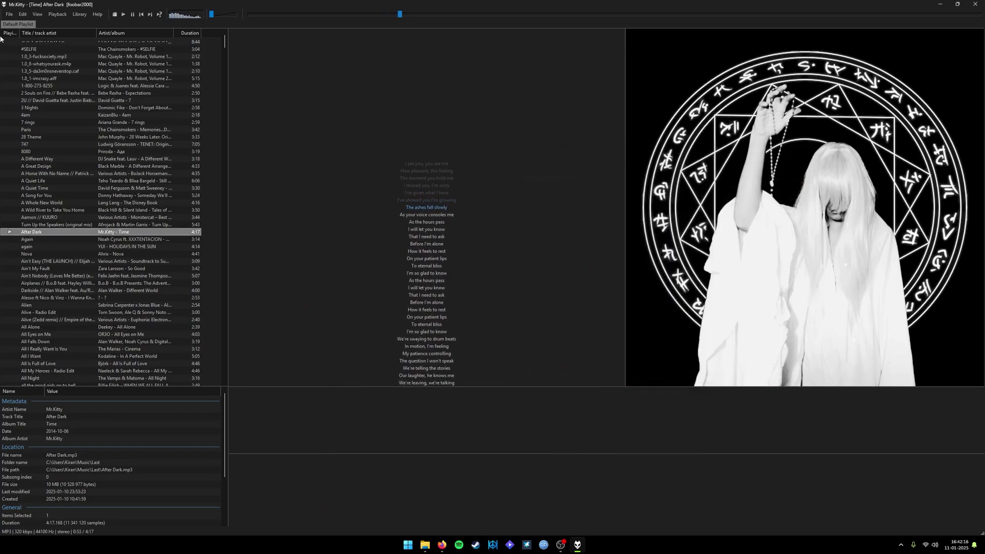
# - Enable a custom text colour for the Default User Interface in the preferences and set it to white
pyautogui.click(9, 13)
pyautogui.click(31, 103)
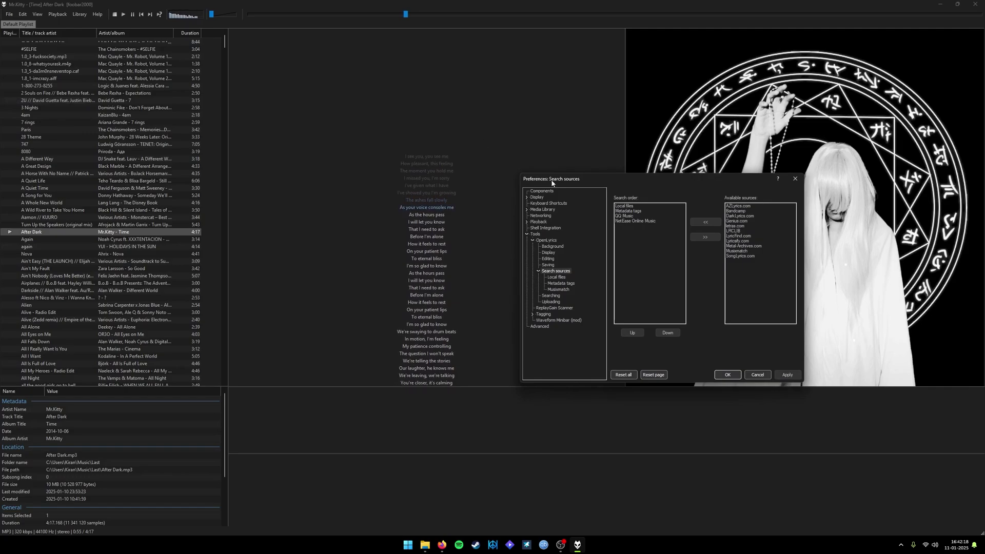
pyautogui.moveTo(556, 180); pyautogui.dragTo(447, 189)
pyautogui.click(427, 207)
pyautogui.doubleClick(426, 206)
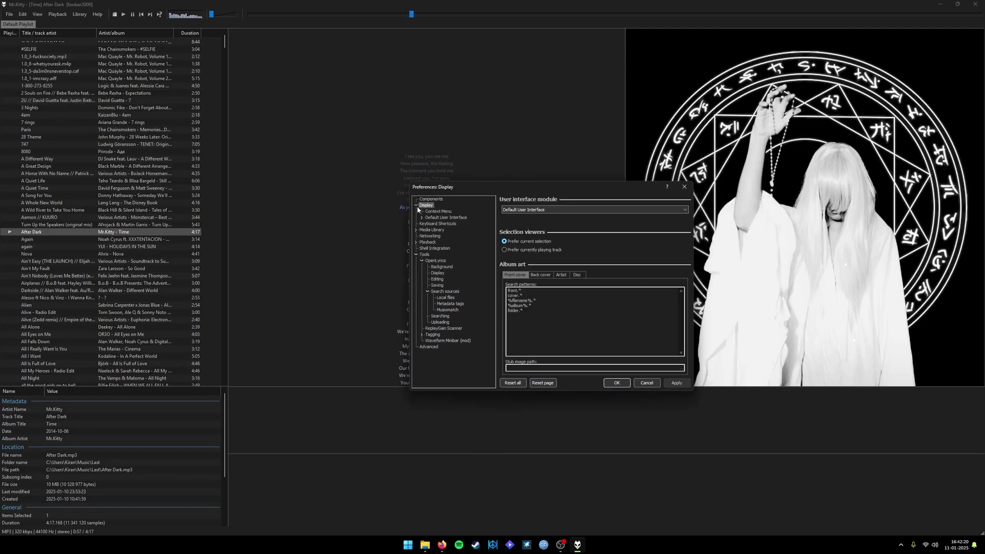
pyautogui.click(441, 230)
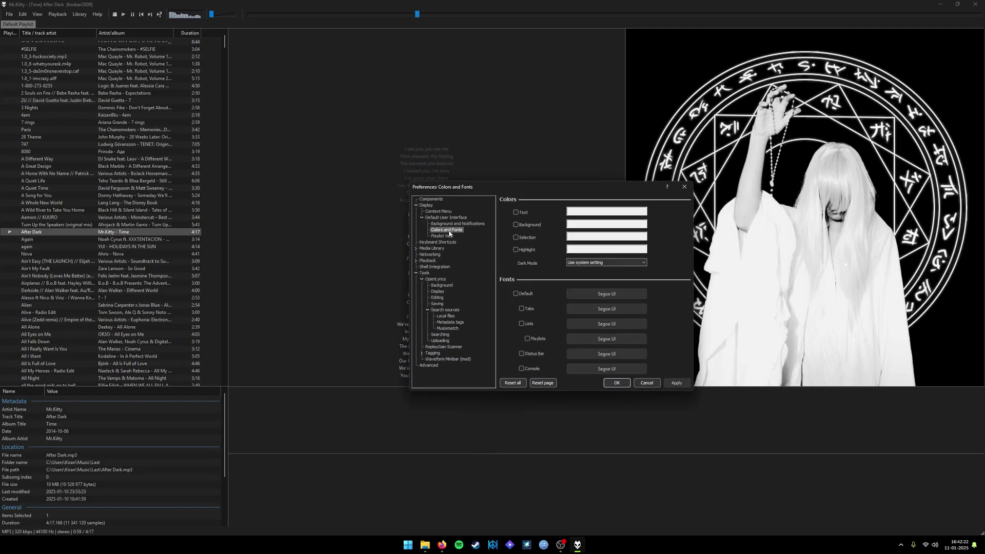
pyautogui.click(620, 212)
pyautogui.click(578, 210)
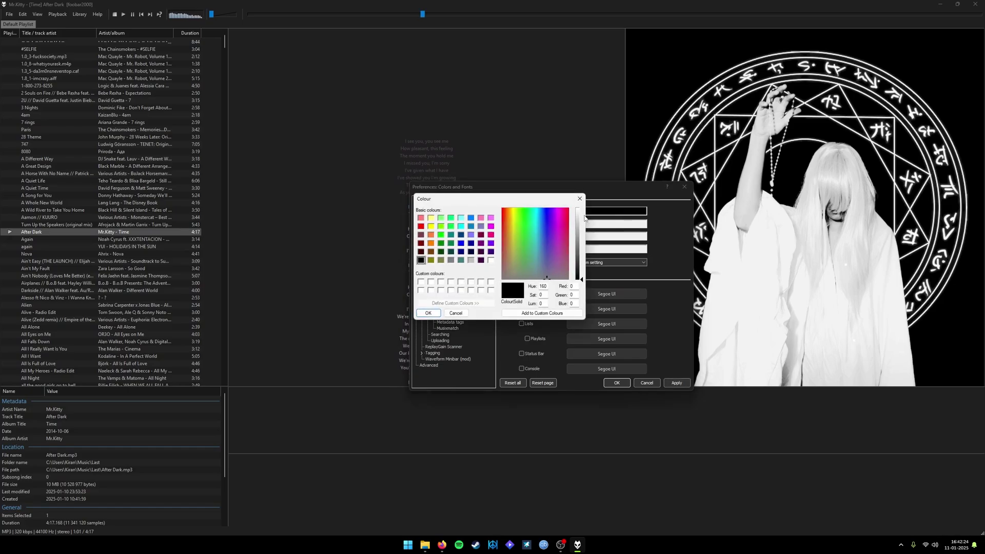
pyautogui.click(427, 313)
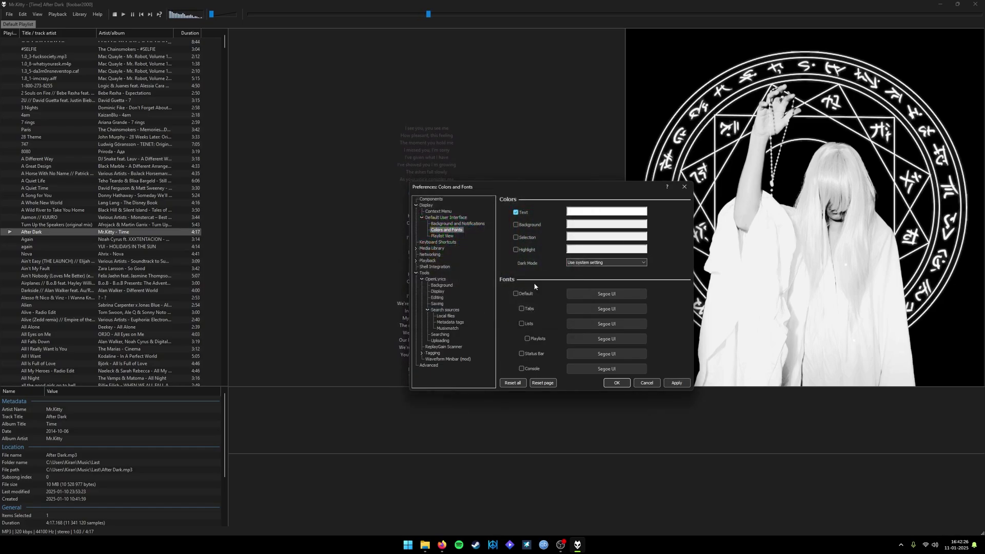
# - Set the Default User Interface background colour to black
pyautogui.click(615, 224)
pyautogui.moveTo(580, 246); pyautogui.dragTo(581, 279)
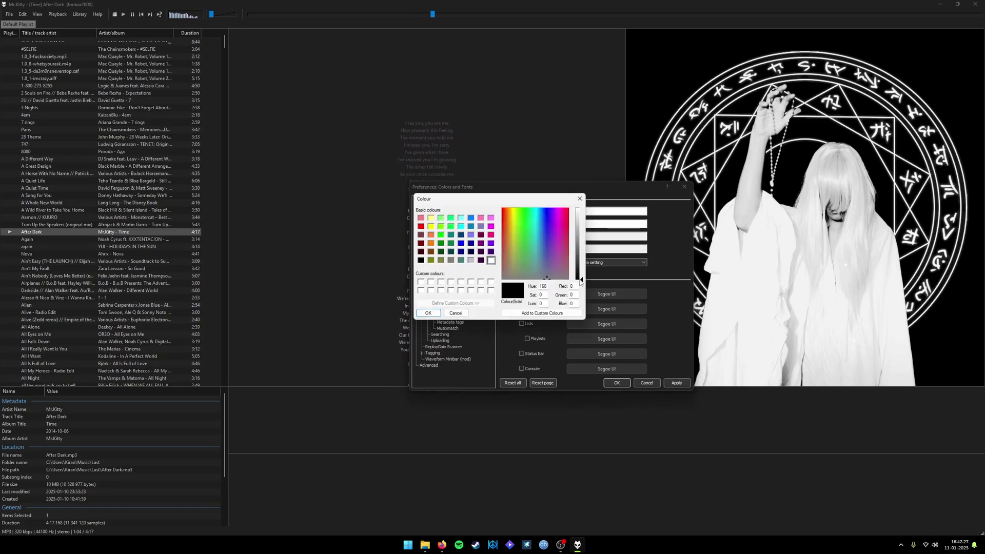
pyautogui.click(428, 313)
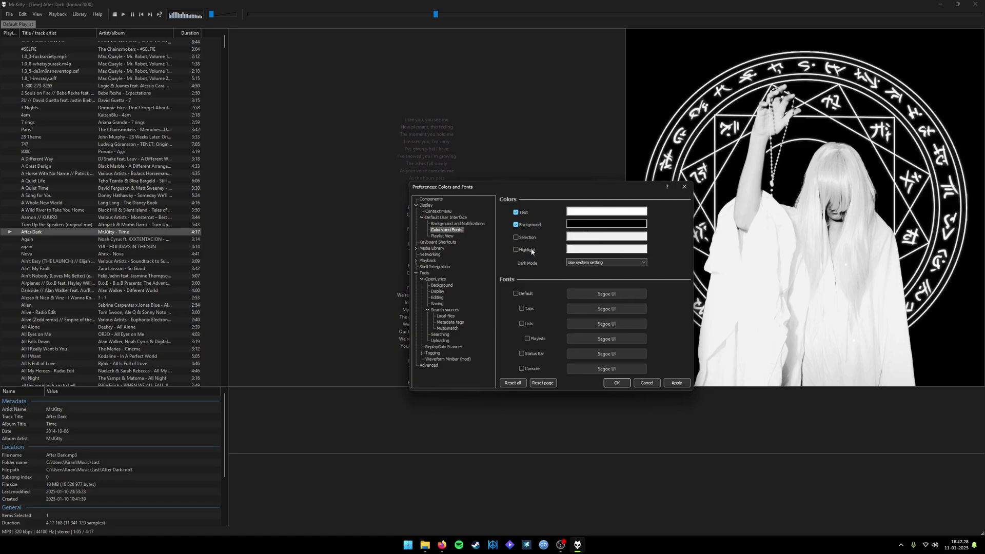
# - Set the selection colour of the interface to bright green from the basic colours
pyautogui.click(592, 237)
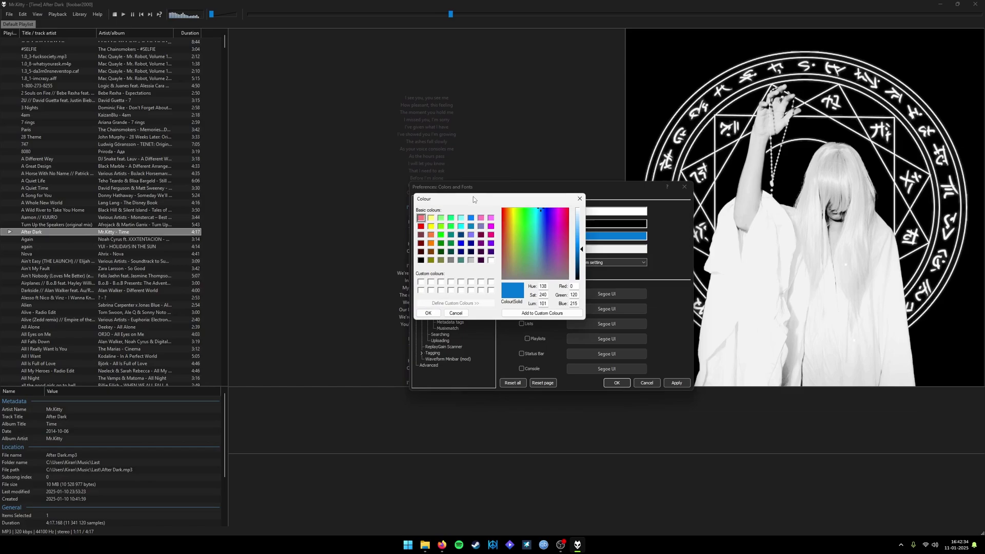
pyautogui.moveTo(473, 200); pyautogui.dragTo(466, 291)
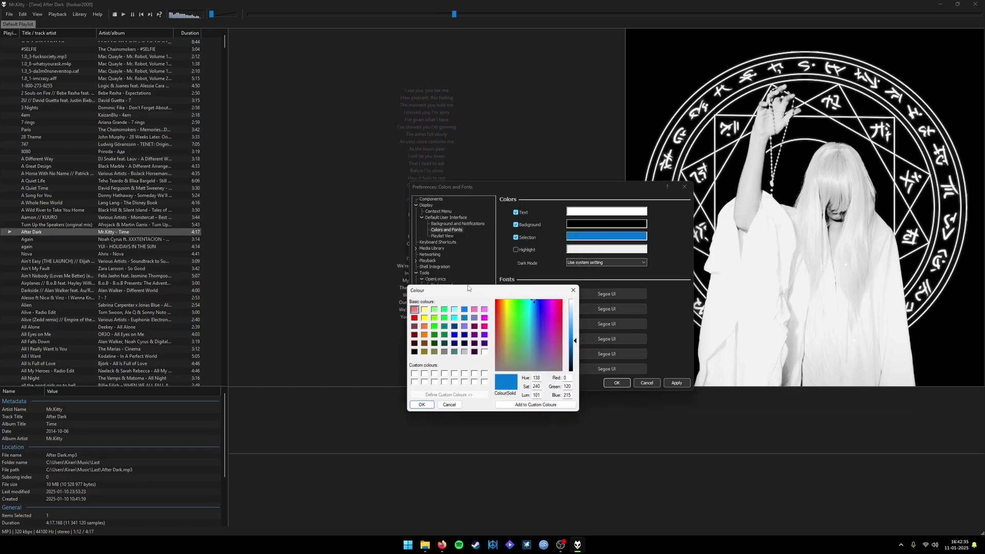
pyautogui.click(435, 327)
pyautogui.click(421, 405)
# - Set the highlight colour to red (255, 0, 0) and apply the new interface colours
pyautogui.click(605, 249)
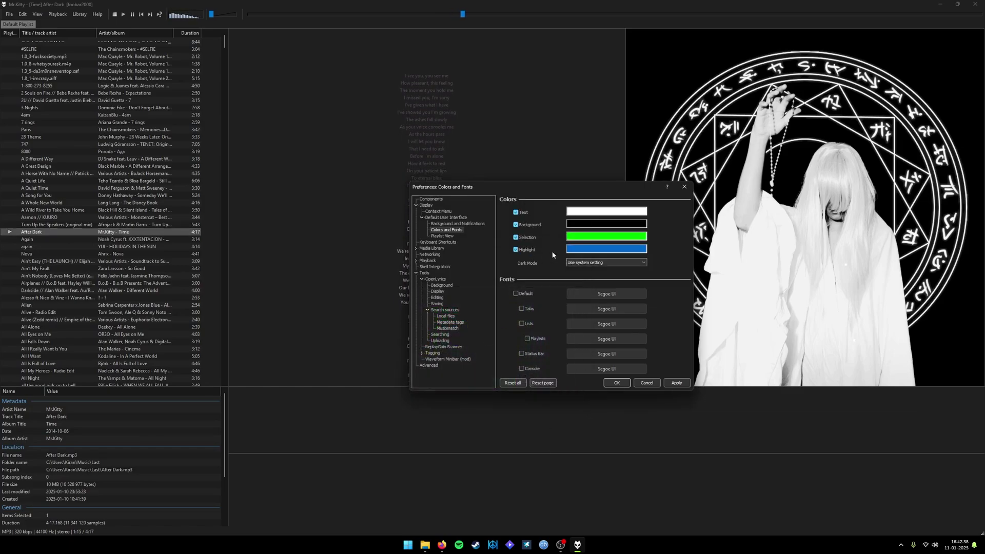
pyautogui.click(420, 226)
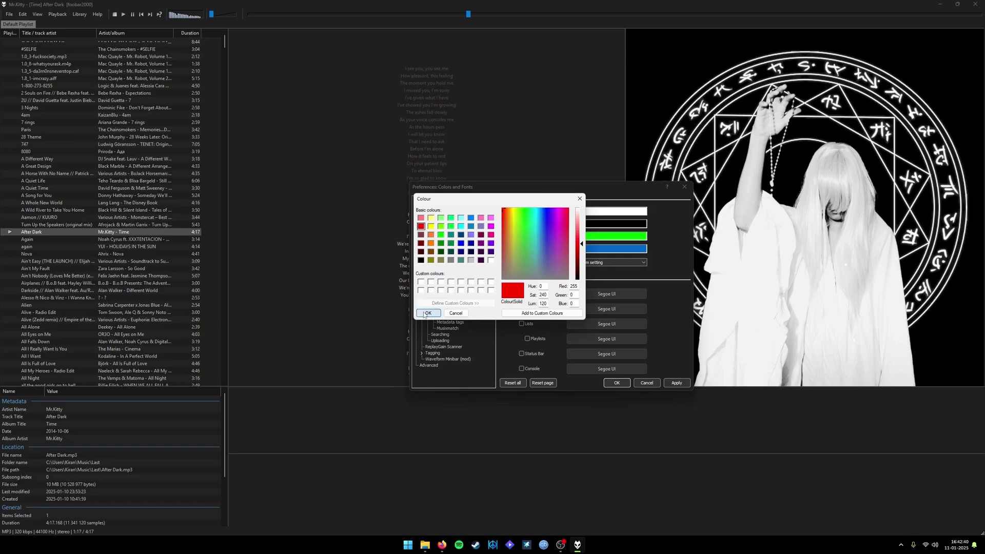
pyautogui.click(428, 313)
pyautogui.click(676, 382)
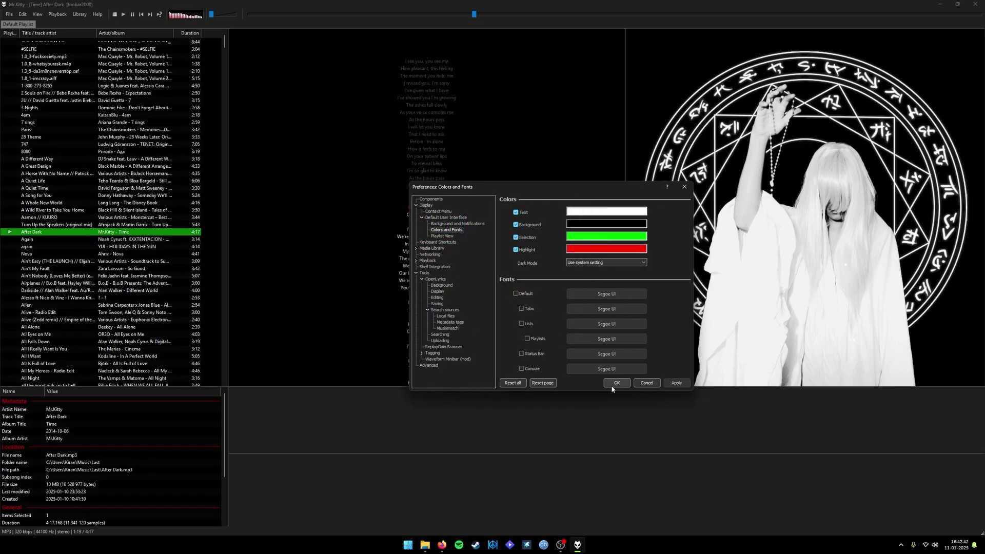
# - Pause playback, check the new colours around the moved preferences window, and close the preferences
pyautogui.moveTo(543, 187); pyautogui.dragTo(434, 97)
pyautogui.click(133, 14)
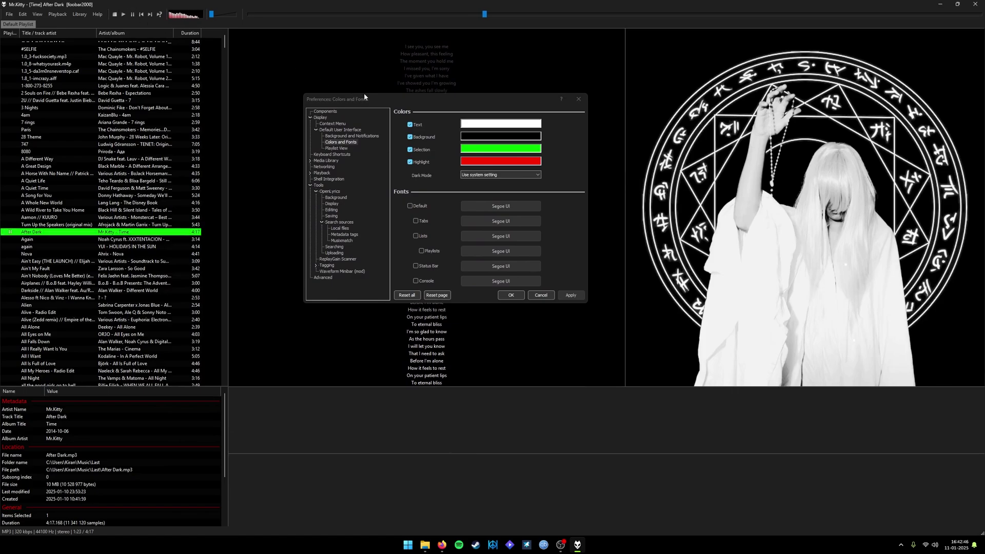
pyautogui.moveTo(369, 98); pyautogui.dragTo(146, 134)
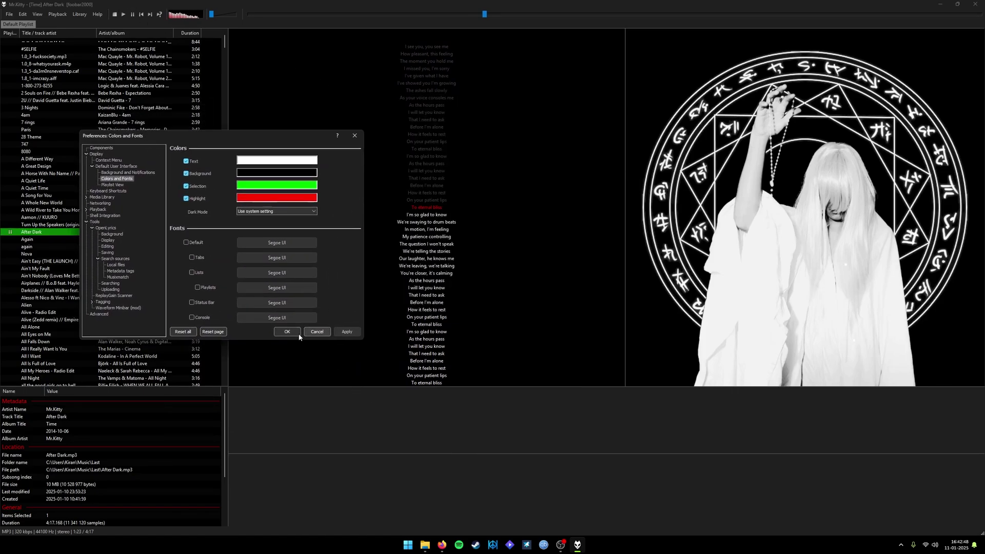
pyautogui.click(317, 332)
# - Add the Waveform minibar (mod) element to the lower of the two empty panes beneath the lyrics
pyautogui.rightClick(399, 488)
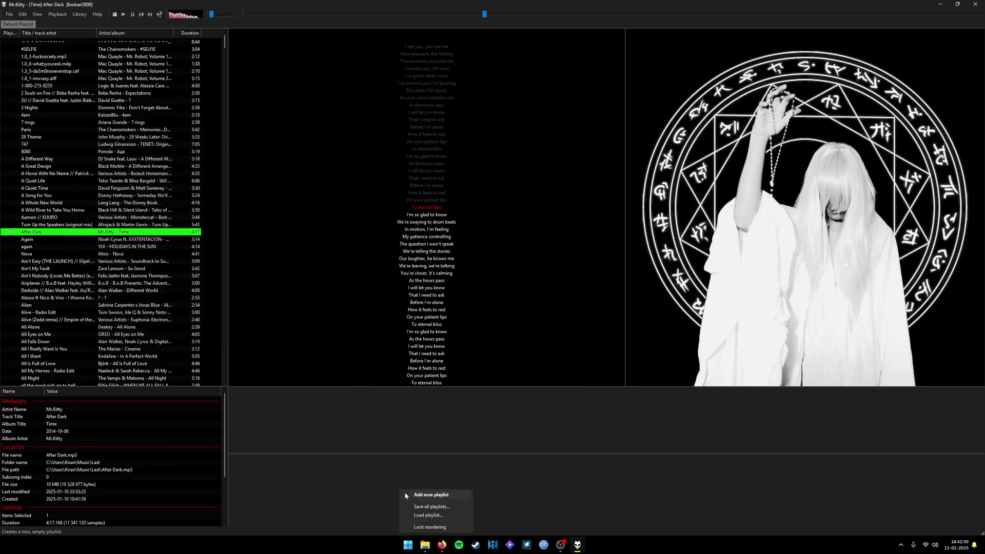
pyautogui.click(410, 494)
pyautogui.scroll(-5, 610, 437)
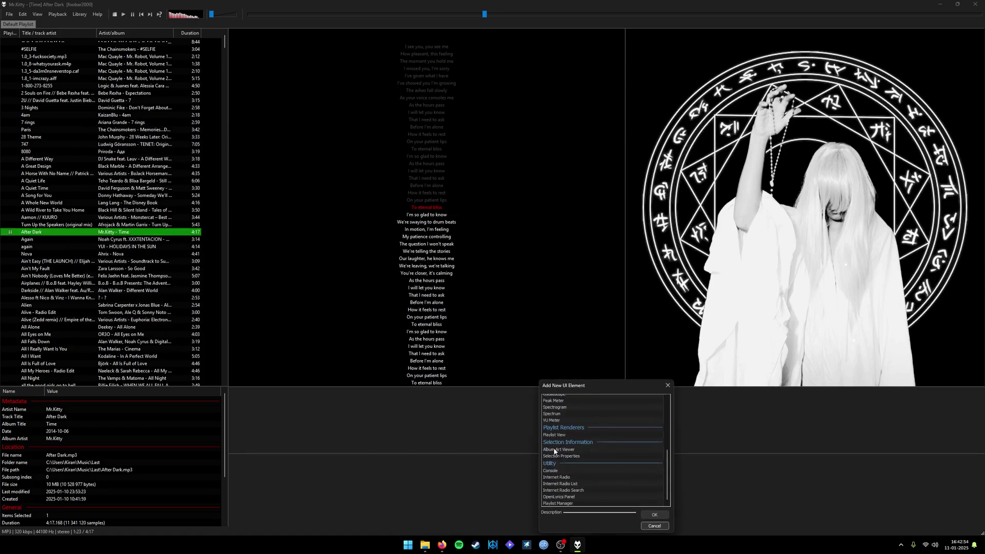
pyautogui.scroll(1, 564, 456)
pyautogui.click(568, 399)
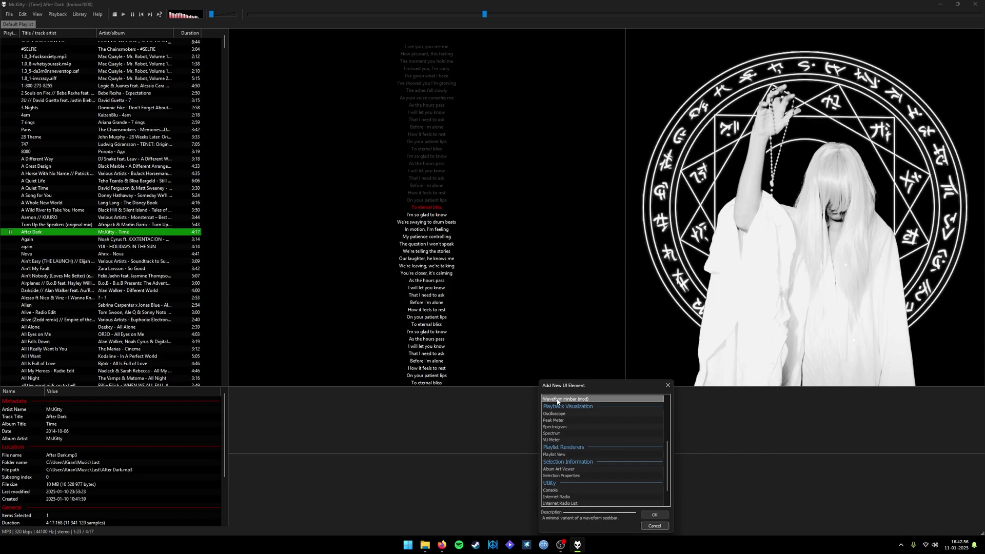
pyautogui.click(654, 515)
# - Add the Spectrum visualization element to the empty pane above the waveform
pyautogui.rightClick(480, 413)
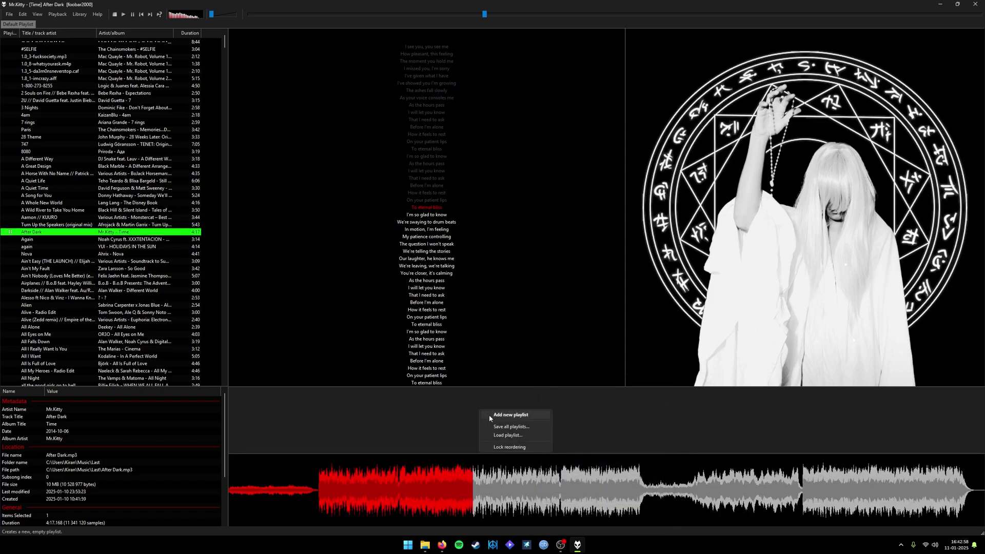
pyautogui.click(490, 415)
pyautogui.scroll(-5, 584, 431)
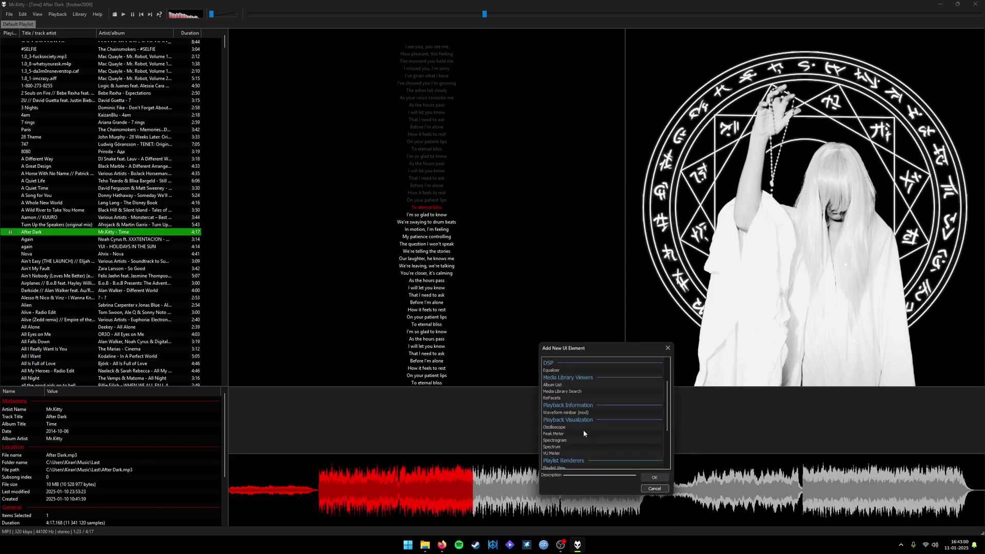
pyautogui.click(553, 447)
pyautogui.click(654, 477)
# - Increase the number of bands shown in the spectrum visualization
pyautogui.rightClick(554, 422)
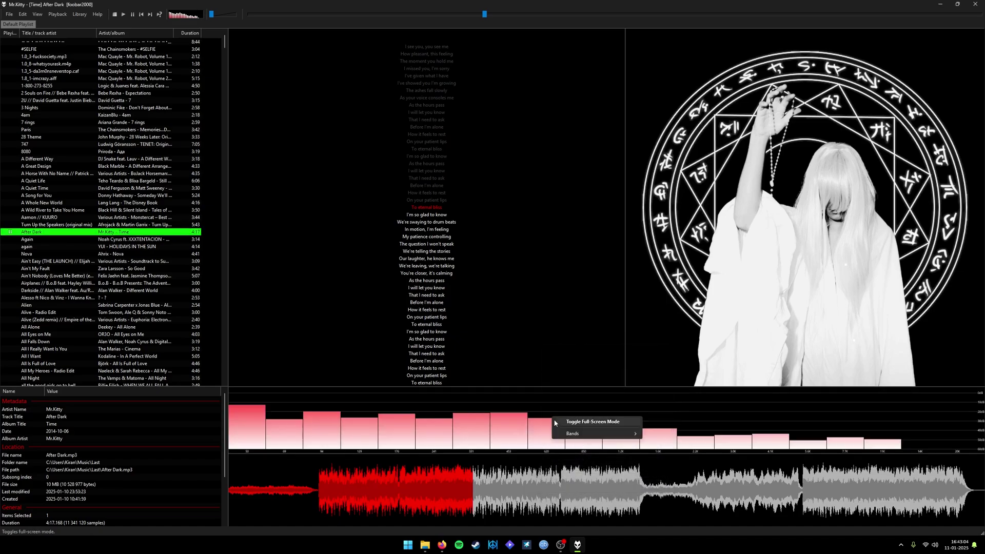
pyautogui.moveTo(615, 433)
pyautogui.click(663, 471)
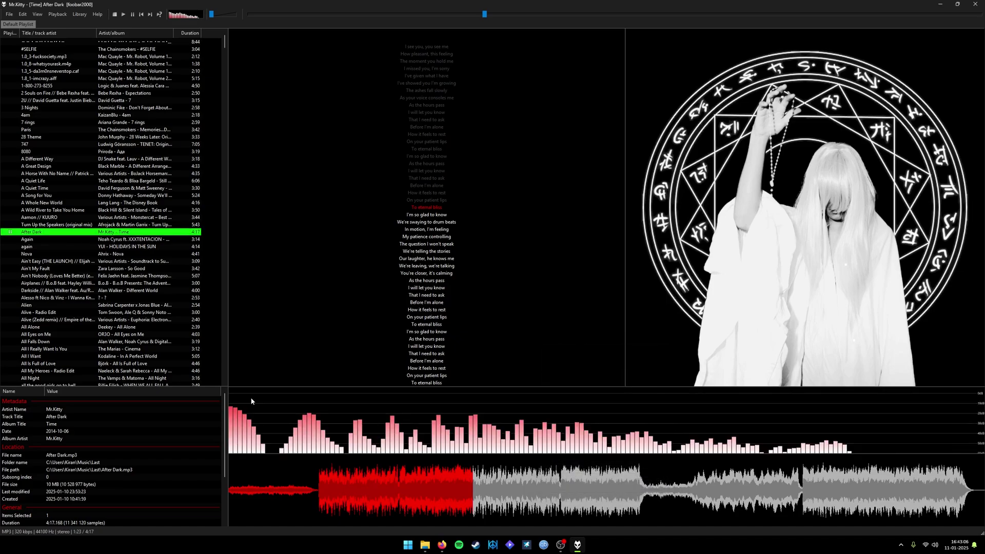
# - Play After Dark and Turn Up the Speakers (original mix) to test the visualizations, and sort the playlist by title
pyautogui.doubleClick(114, 231)
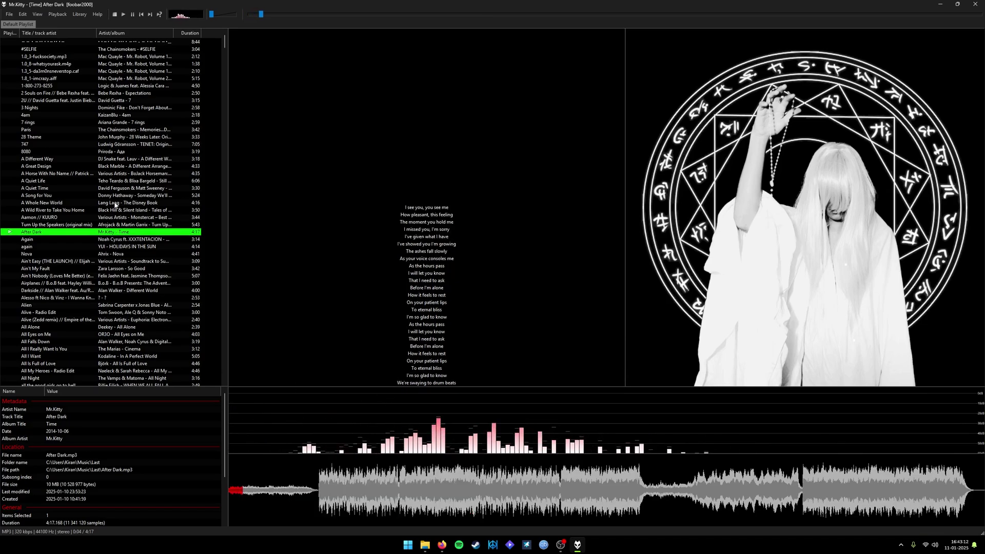
pyautogui.doubleClick(56, 224)
pyautogui.click(39, 33)
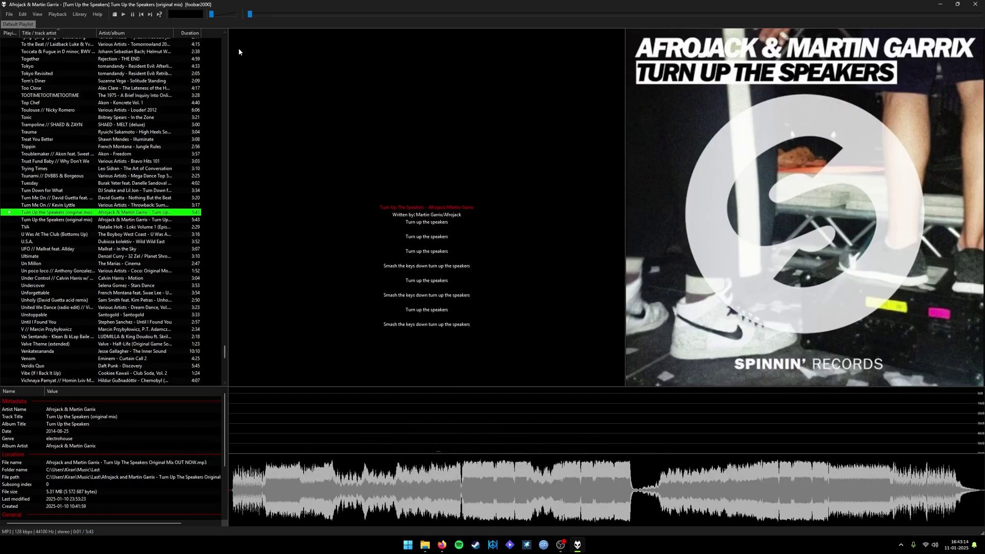
# - Play Don't Leave Me Here and Doncamatic to check the lyrics, artwork, spectrum and waveform, and pause playback
pyautogui.moveTo(226, 351); pyautogui.dragTo(221, 121)
pyautogui.click(55, 153)
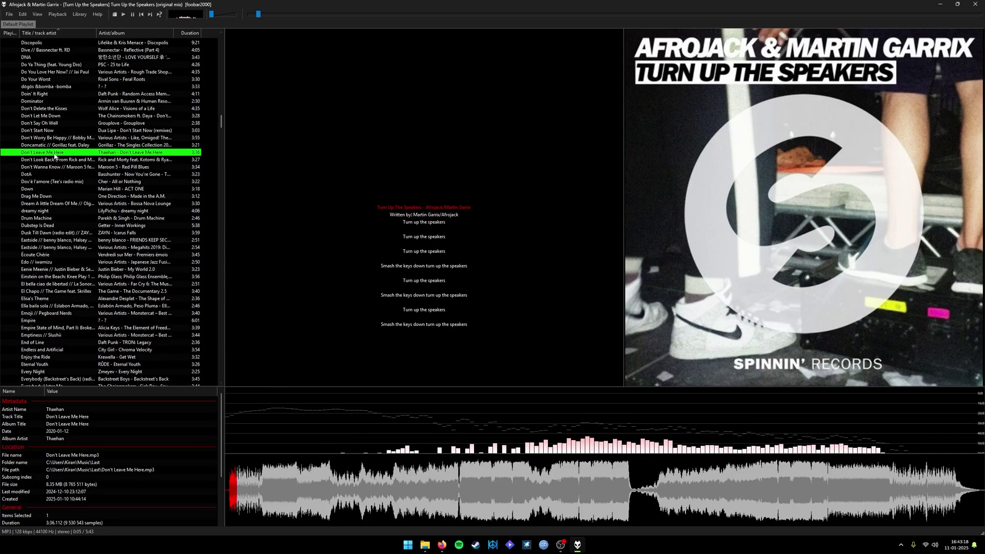
pyautogui.doubleClick(55, 152)
pyautogui.doubleClick(55, 145)
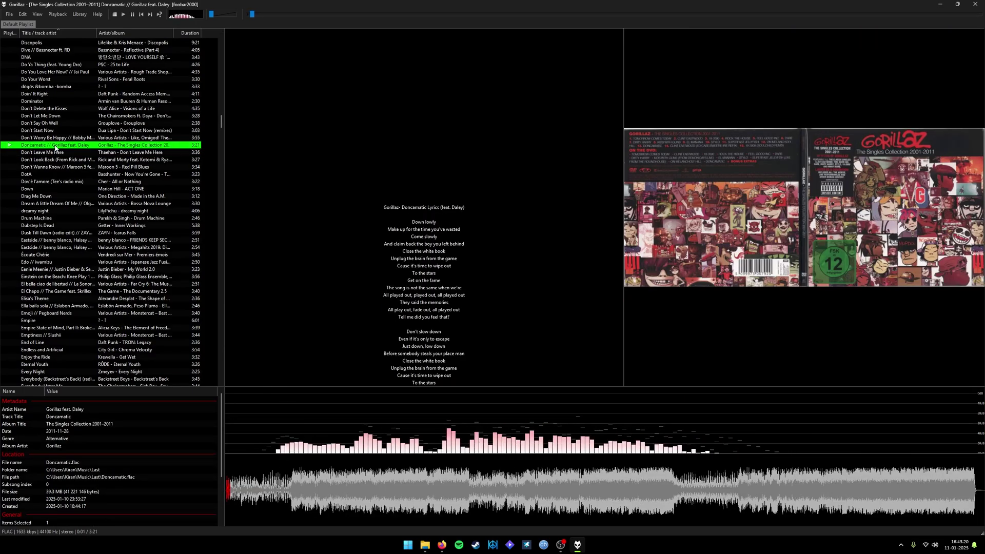
pyautogui.press('space')
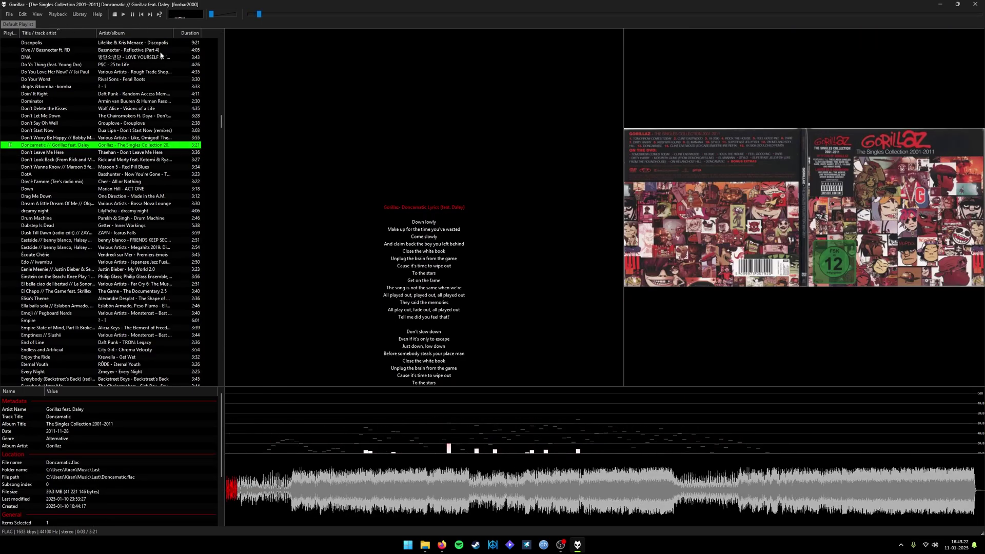
# - Enable a custom font for the OpenLyrics display, set its size to 12 pt, and apply the preferences
pyautogui.hotkey('ctrl', 'p')
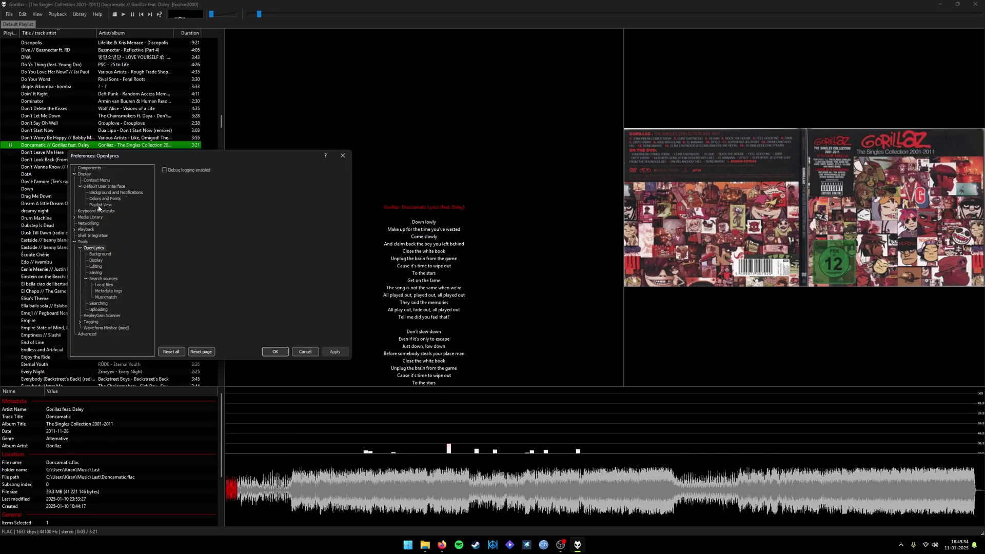
pyautogui.click(98, 261)
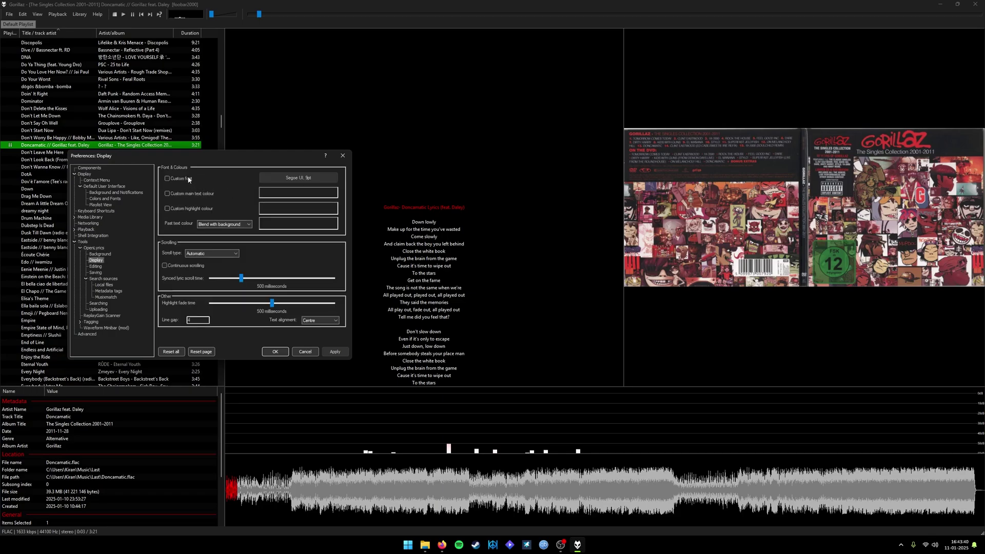
pyautogui.click(189, 179)
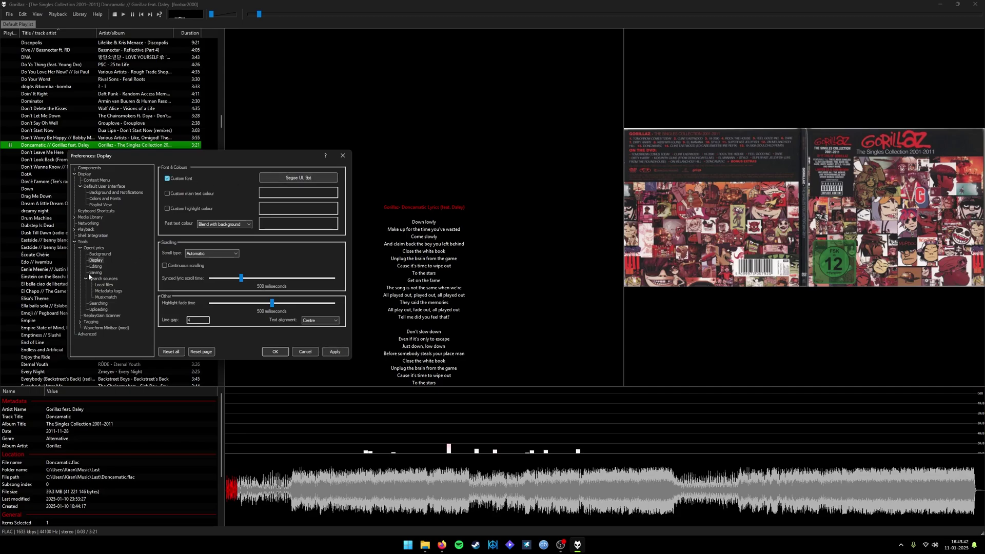
pyautogui.click(92, 249)
pyautogui.click(97, 261)
pyautogui.click(296, 178)
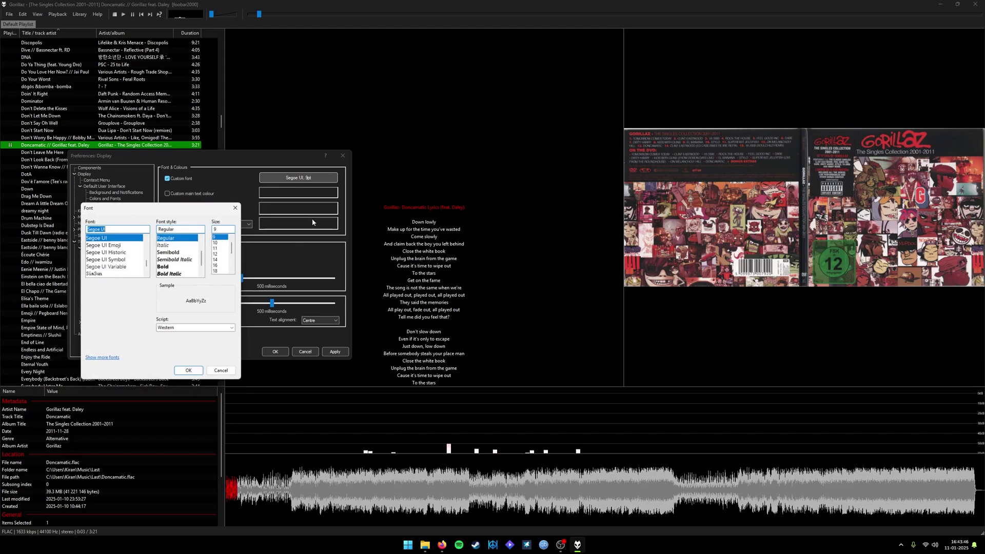
pyautogui.click(217, 254)
pyautogui.click(194, 372)
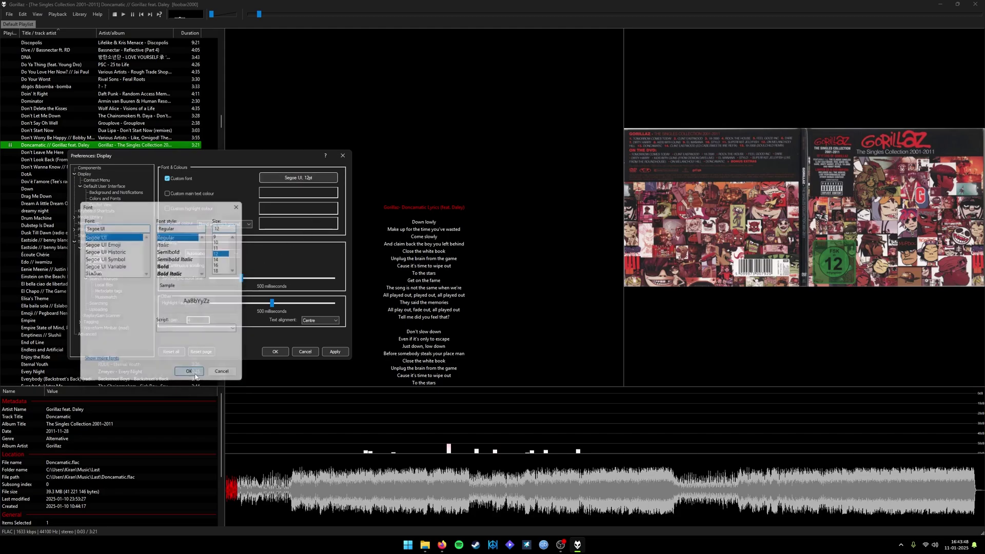
pyautogui.click(335, 352)
pyautogui.click(275, 352)
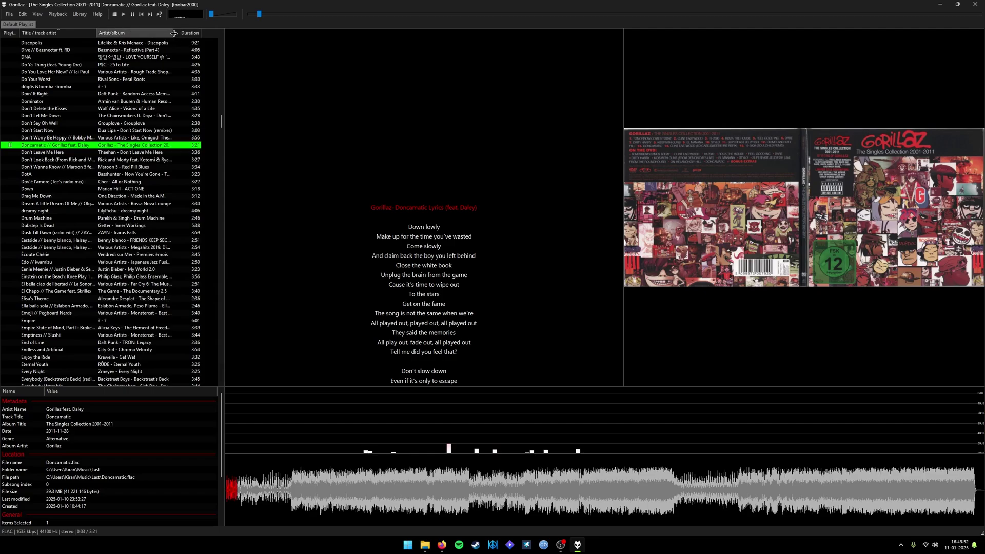
# - Widen the playlist's Artist/album column so the columns fill the width of the playlist pane
pyautogui.moveTo(175, 33); pyautogui.dragTo(189, 33)
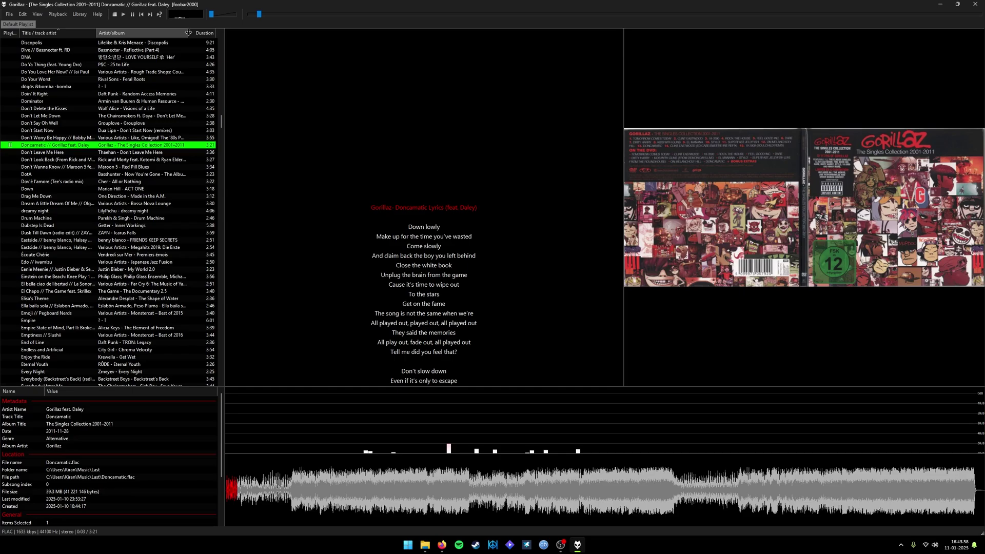
pyautogui.moveTo(188, 32); pyautogui.dragTo(189, 32)
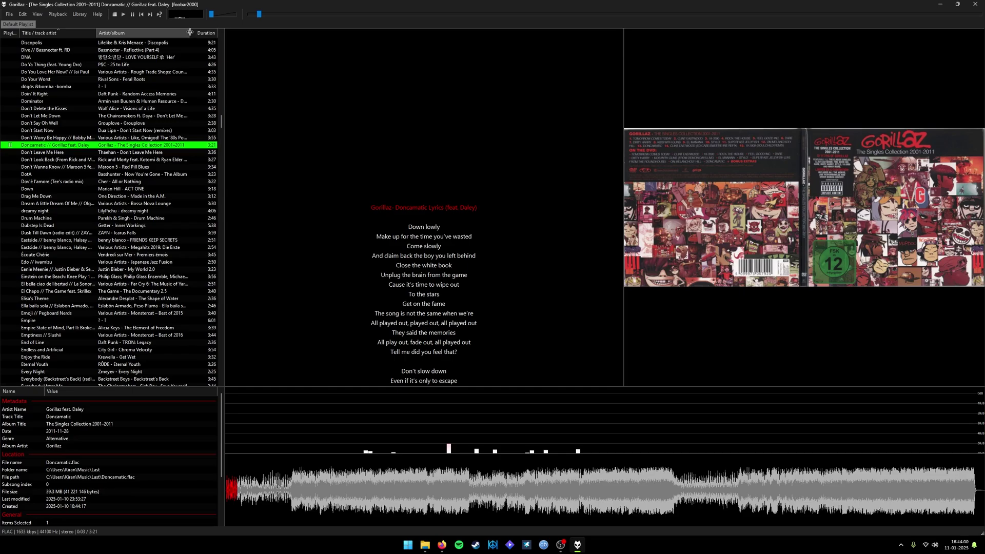